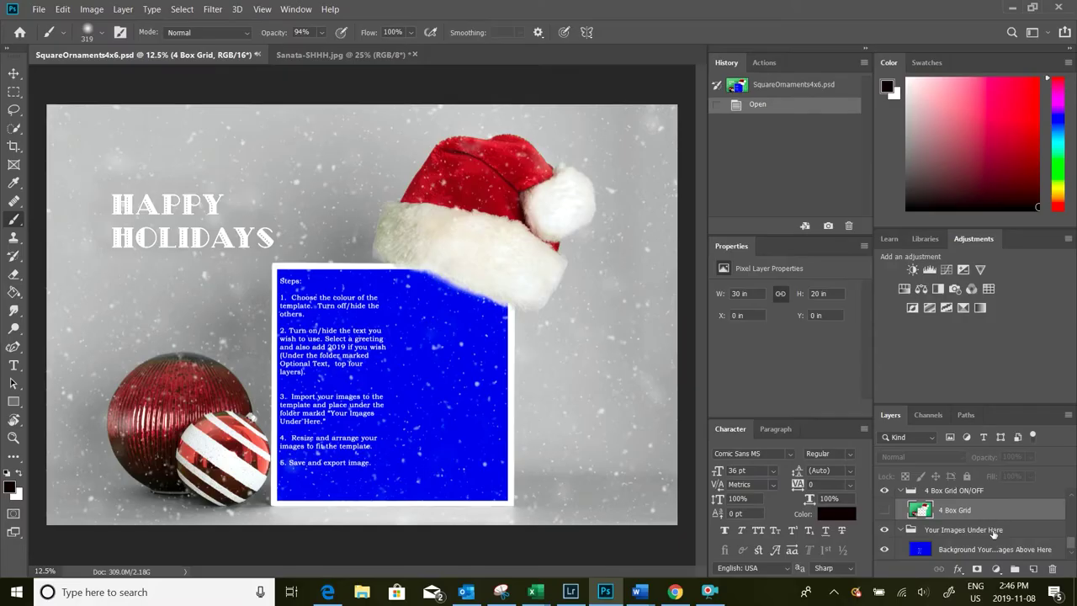
Scroll up the Layers panel to the Optional Text - Pick One group with its Happy Holidays and Merry Christmas layers.
scroll(991, 526, "up", 5)
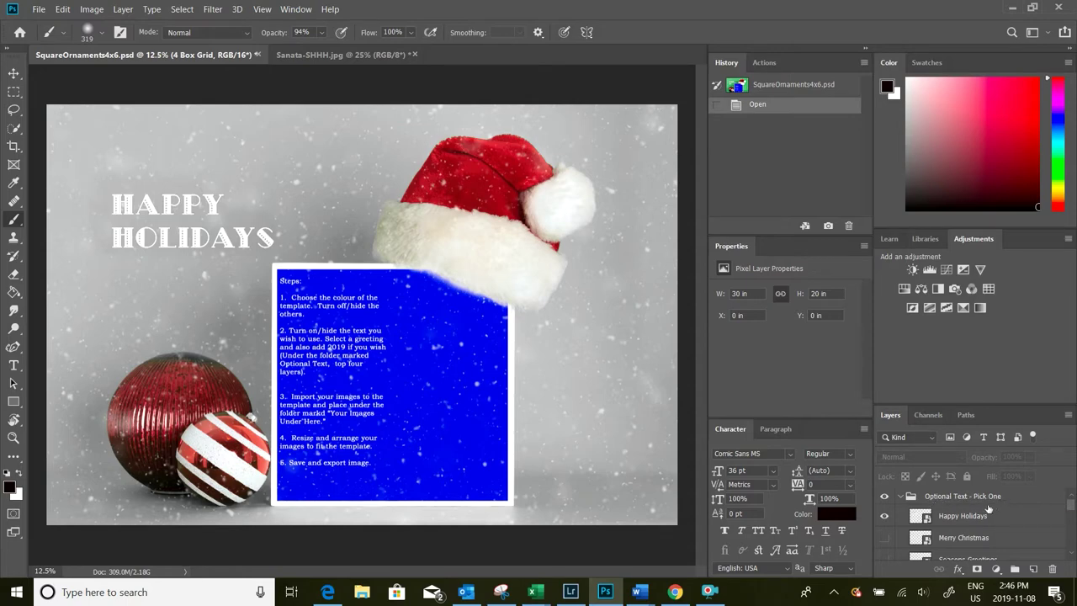
Hide the Happy Holidays greeting layer inside the Optional Text group.
left_click(884, 498)
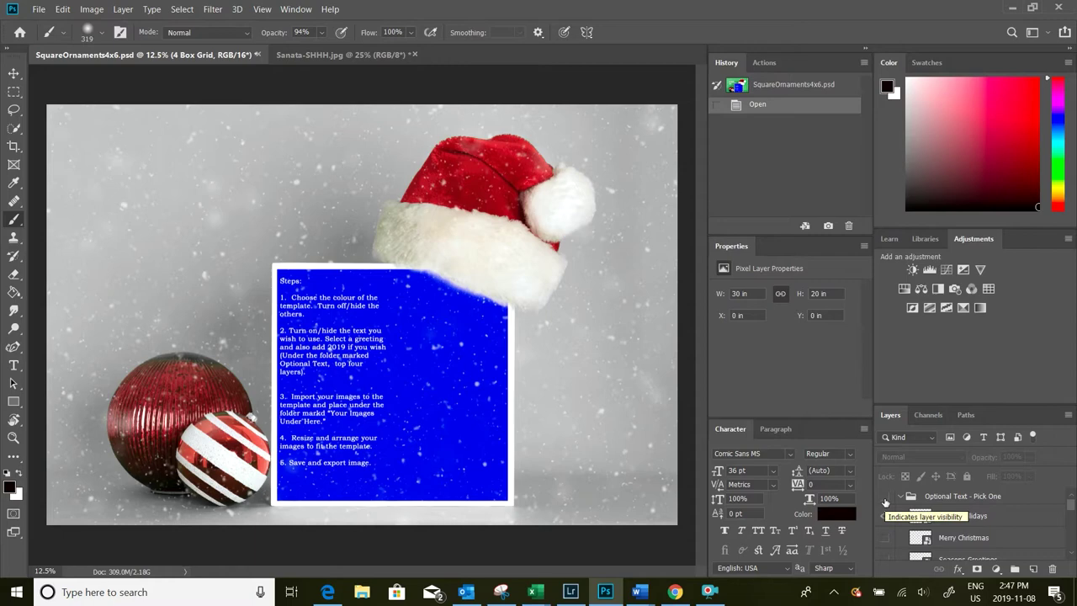
left_click(885, 498)
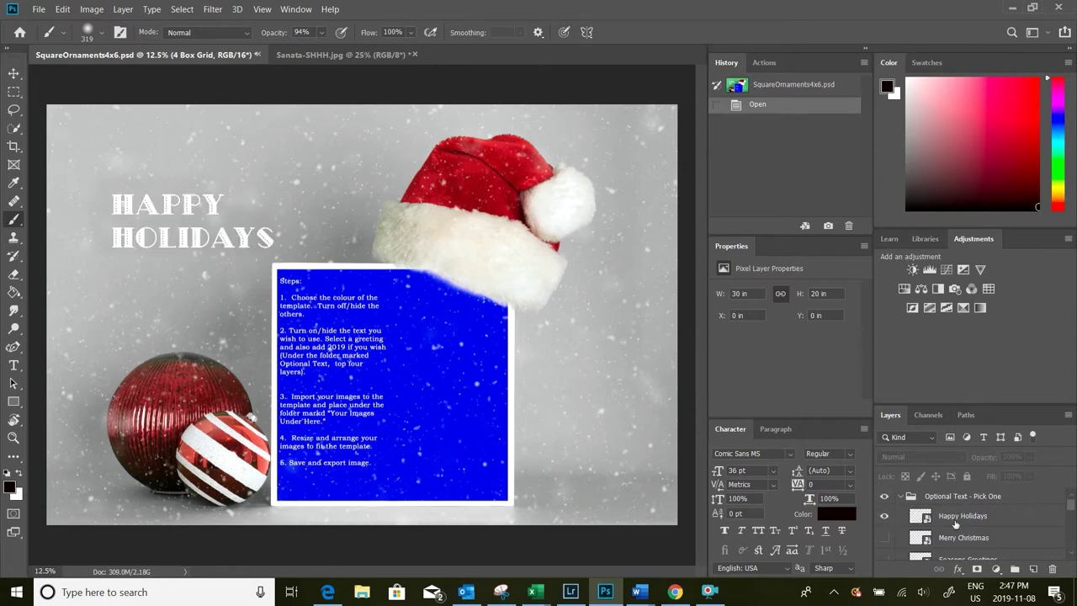
scroll(955, 522, "down", 1)
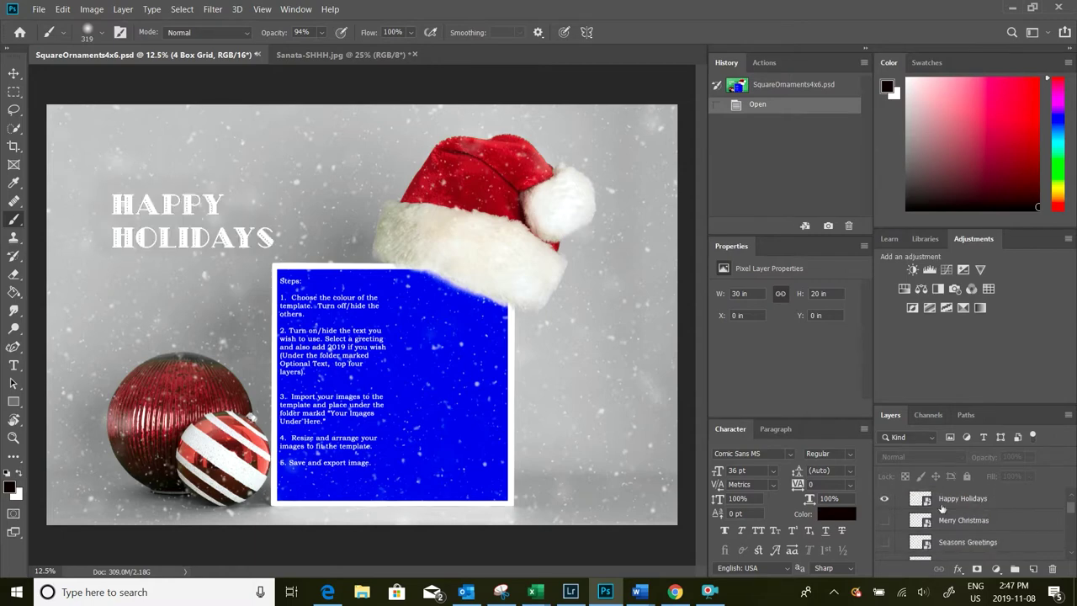
left_click(884, 499)
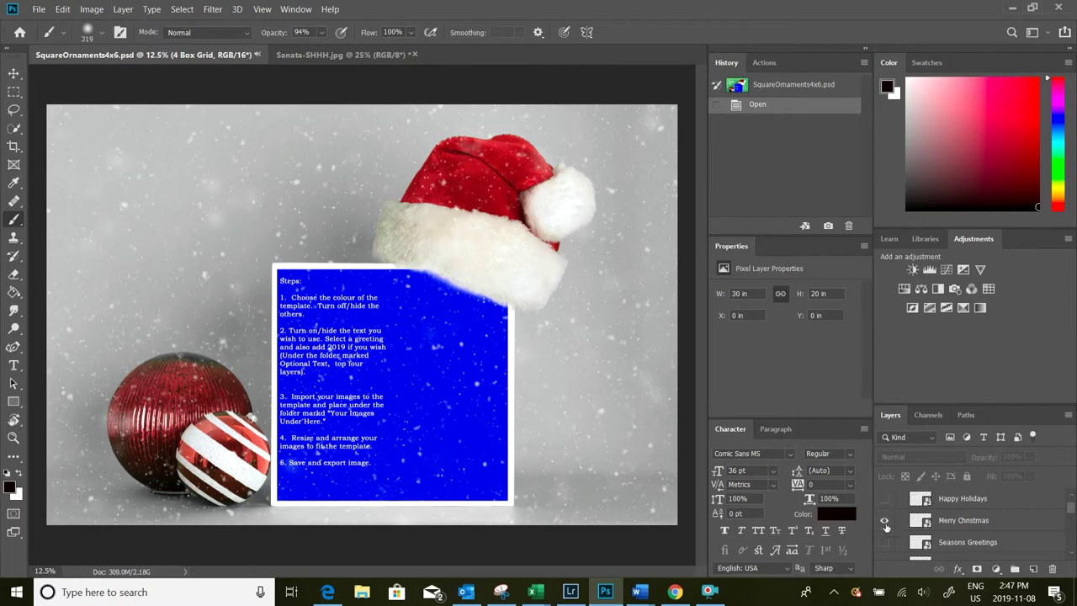
Show the 2019 and Merry Christmas layers, leaving Seasons Greetings hidden.
left_click(884, 520)
left_click(884, 529)
left_click(884, 545)
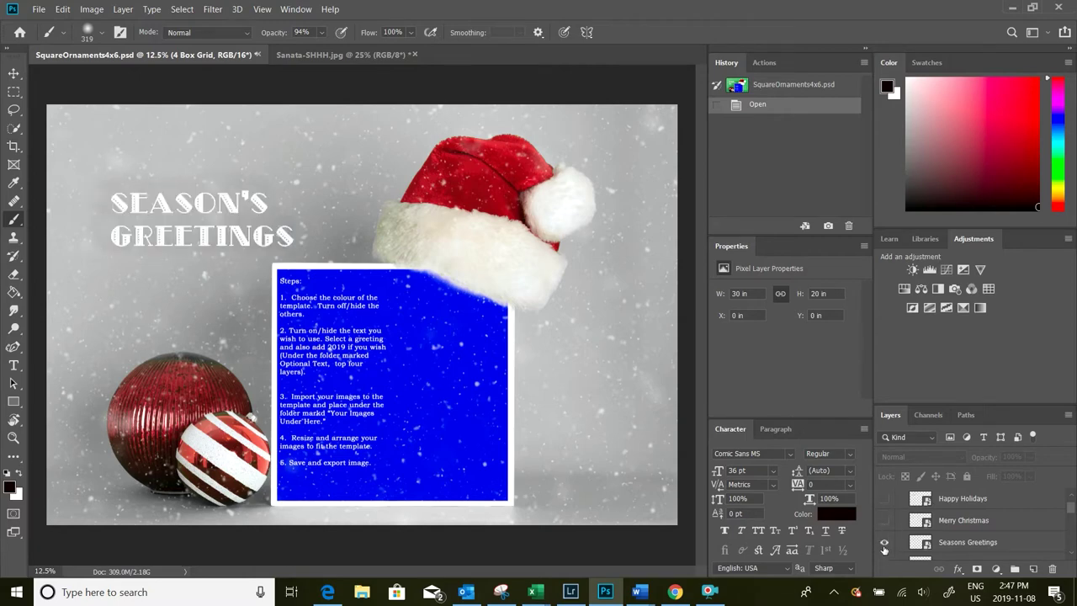
left_click(884, 545)
scroll(883, 545, "down", 1)
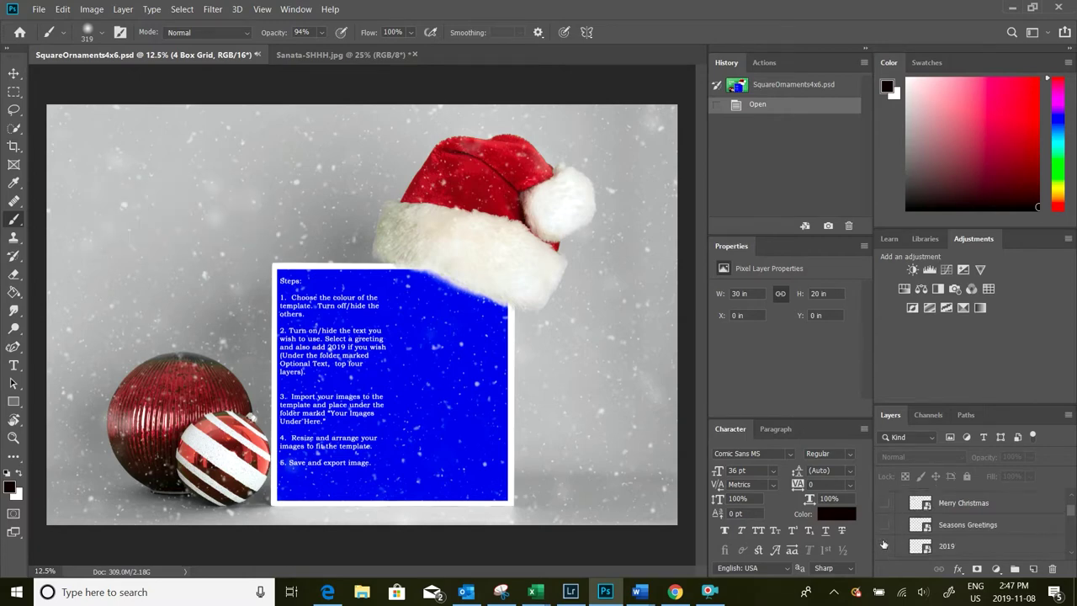
left_click(884, 547)
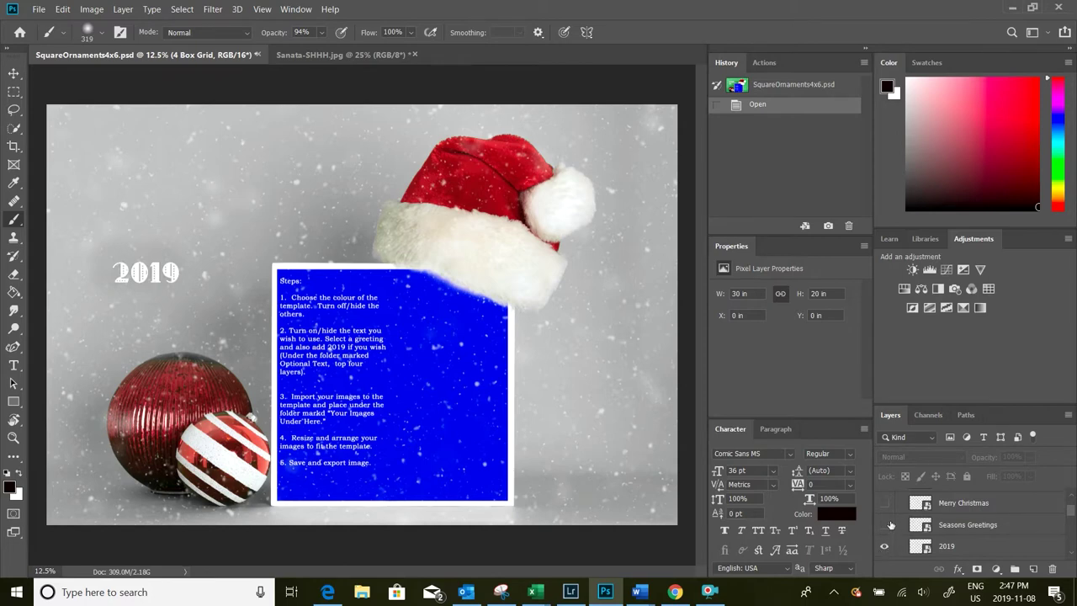
left_click(885, 503)
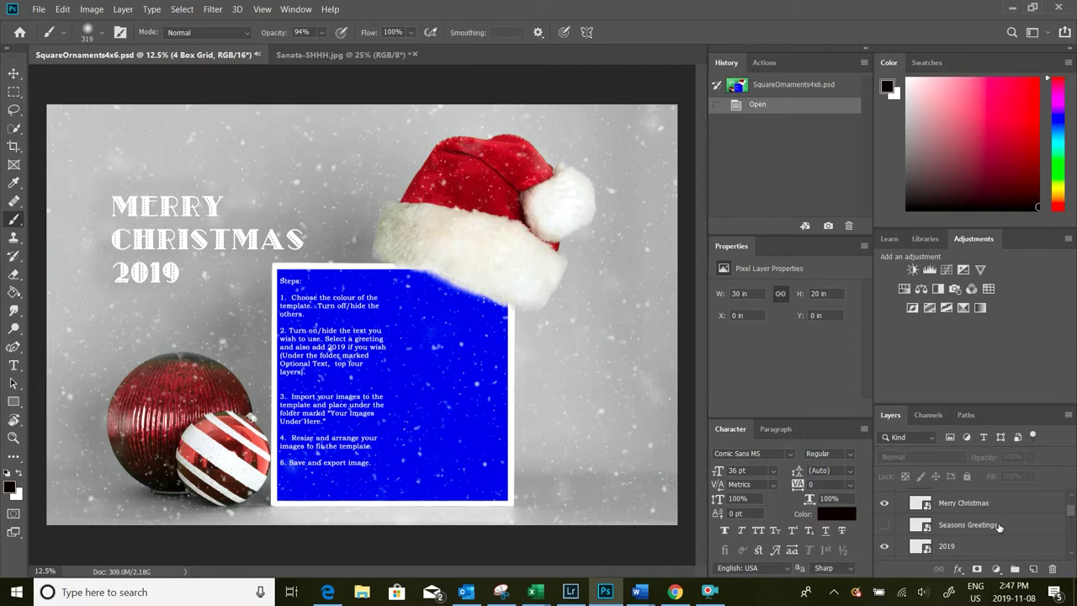
scroll(981, 526, "down", 1)
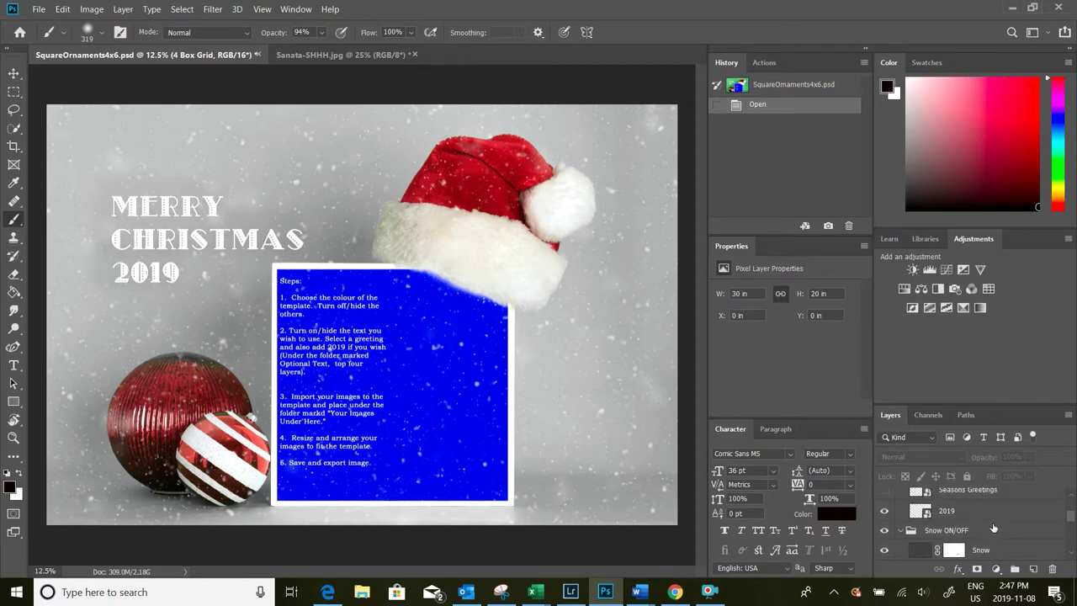
scroll(974, 533, "down", 2)
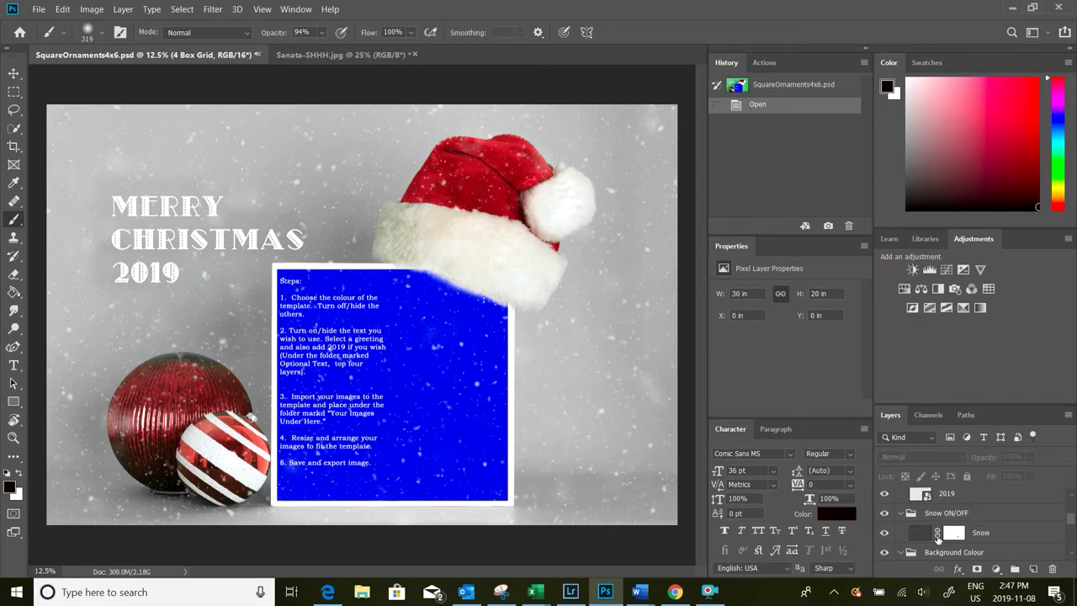
left_click(884, 532)
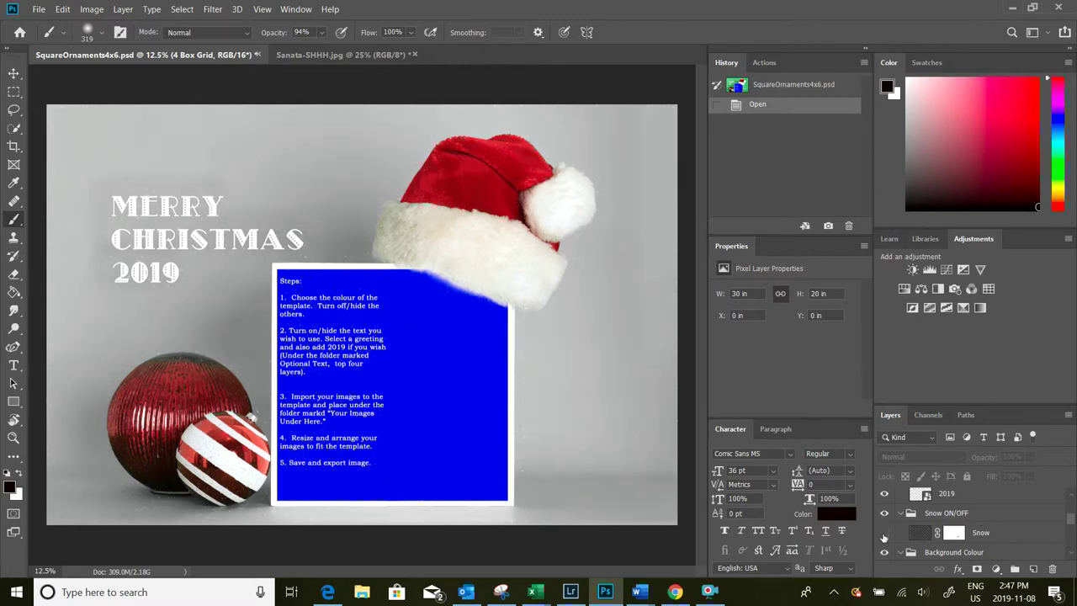
left_click(883, 532)
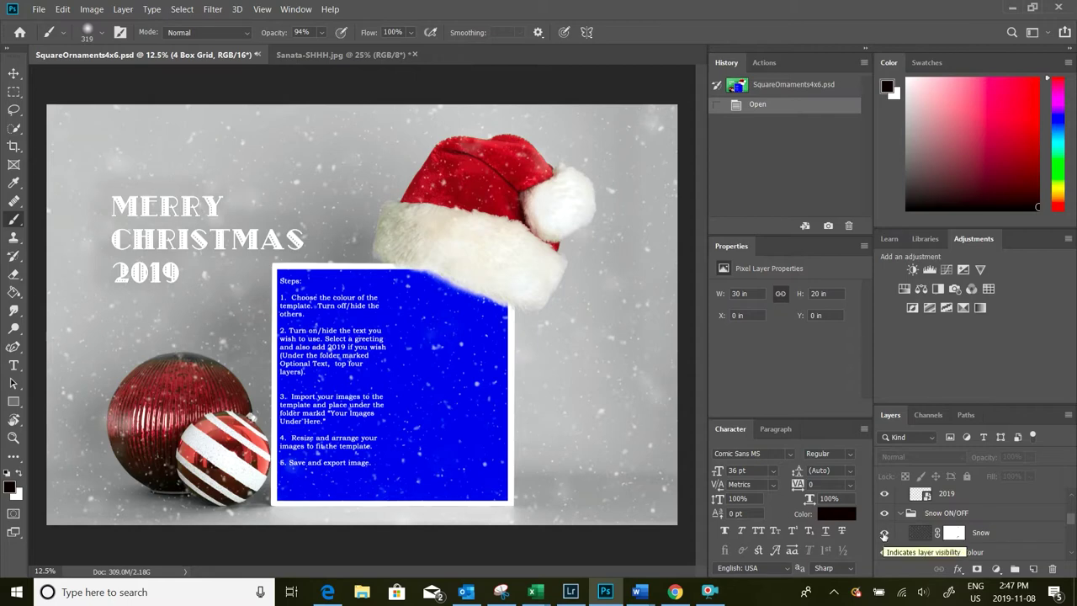
left_click(883, 533)
left_click(883, 533)
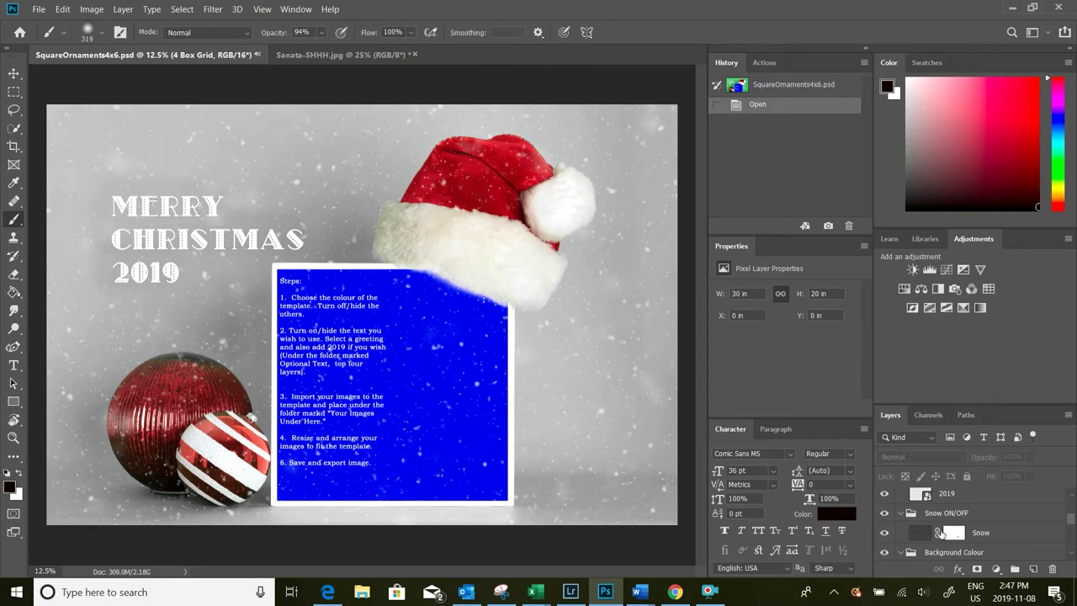
scroll(940, 532, "down", 1)
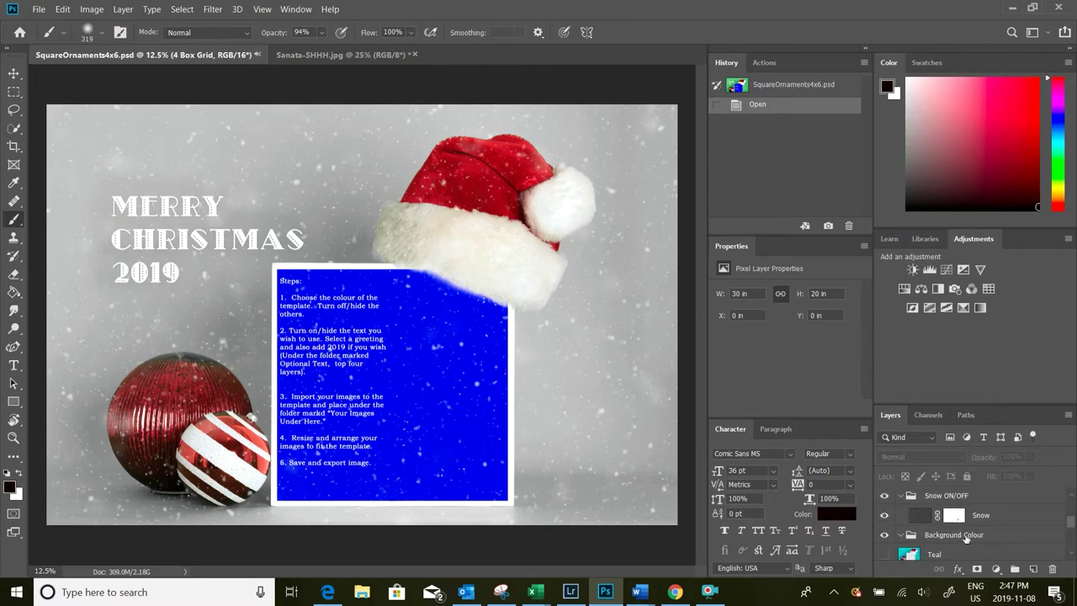
scroll(964, 537, "down", 1)
scroll(984, 520, "down", 1)
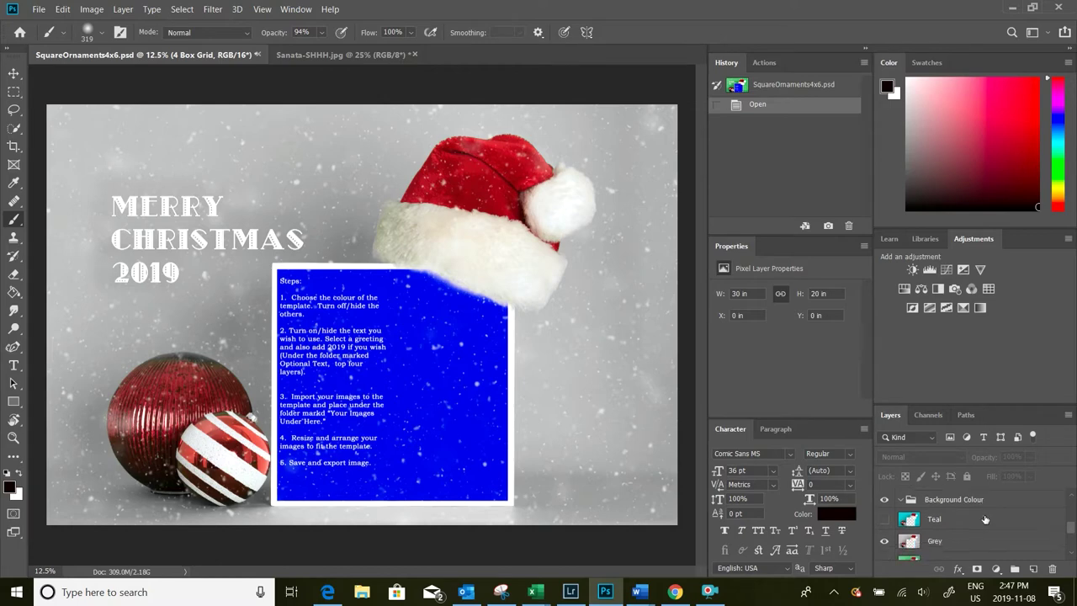
scroll(939, 523, "down", 1)
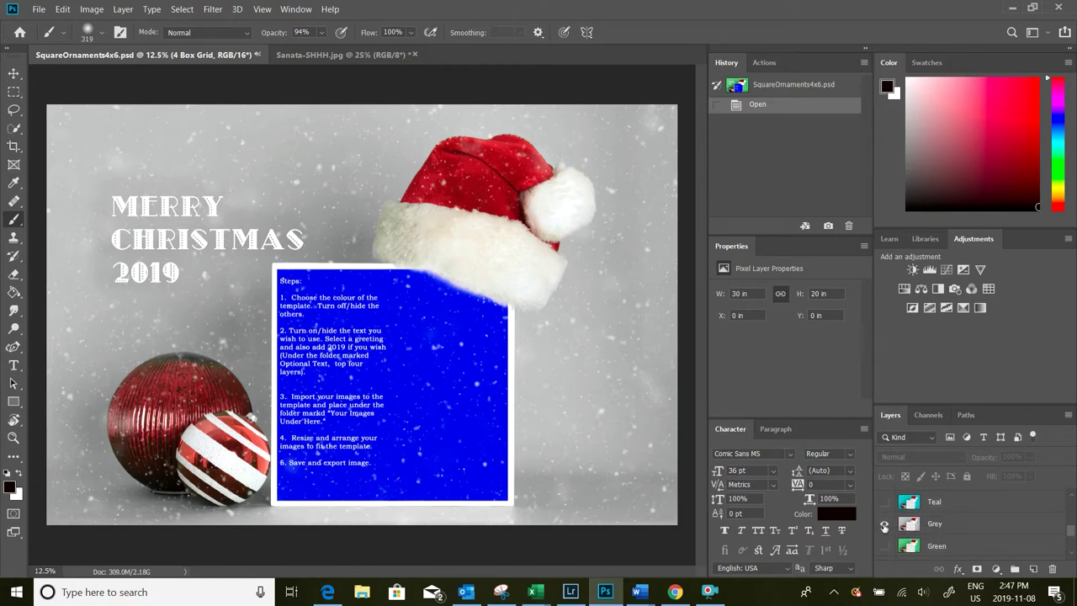
left_click(884, 526)
left_click(883, 502)
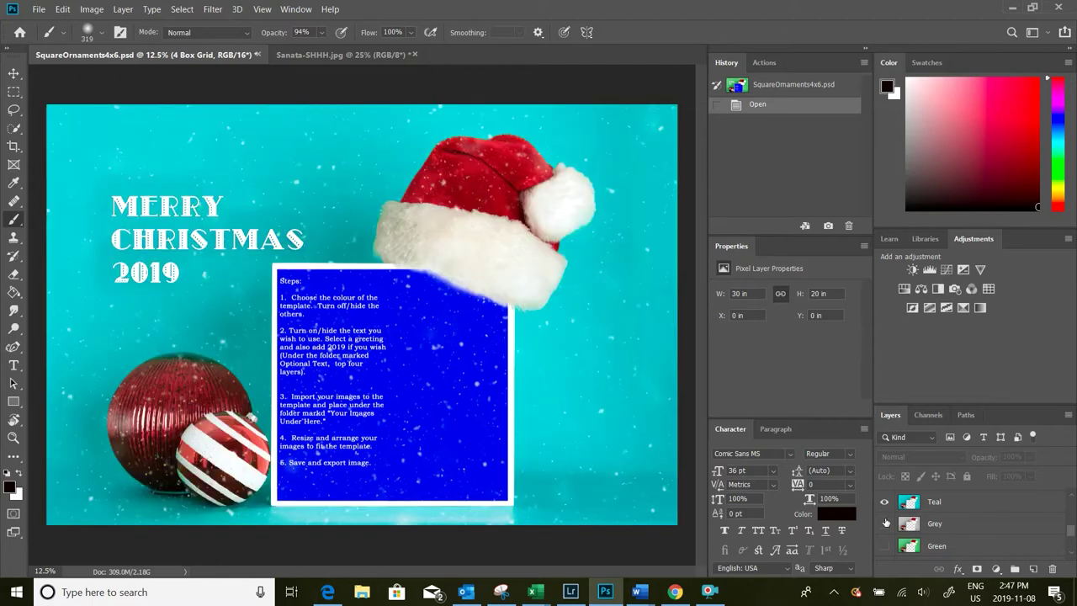
left_click(883, 546)
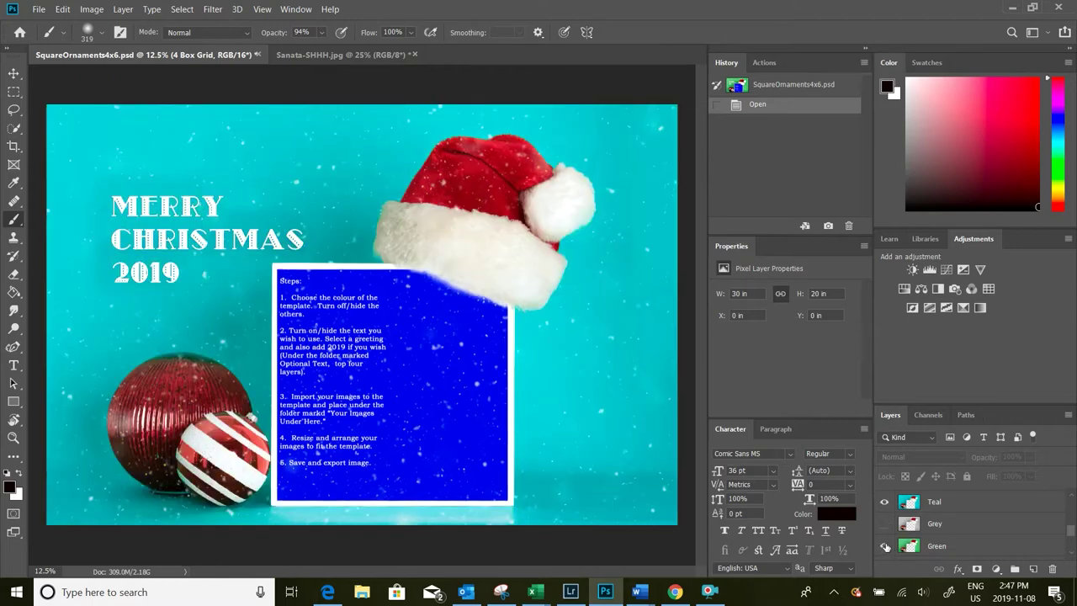
left_click(884, 502)
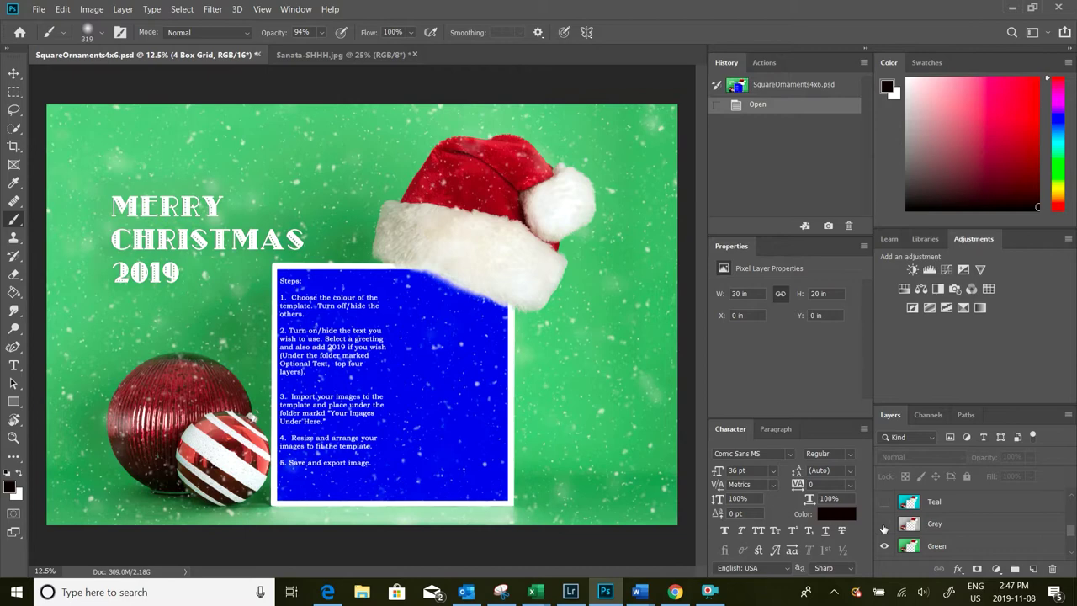
left_click(883, 523)
left_click(884, 546)
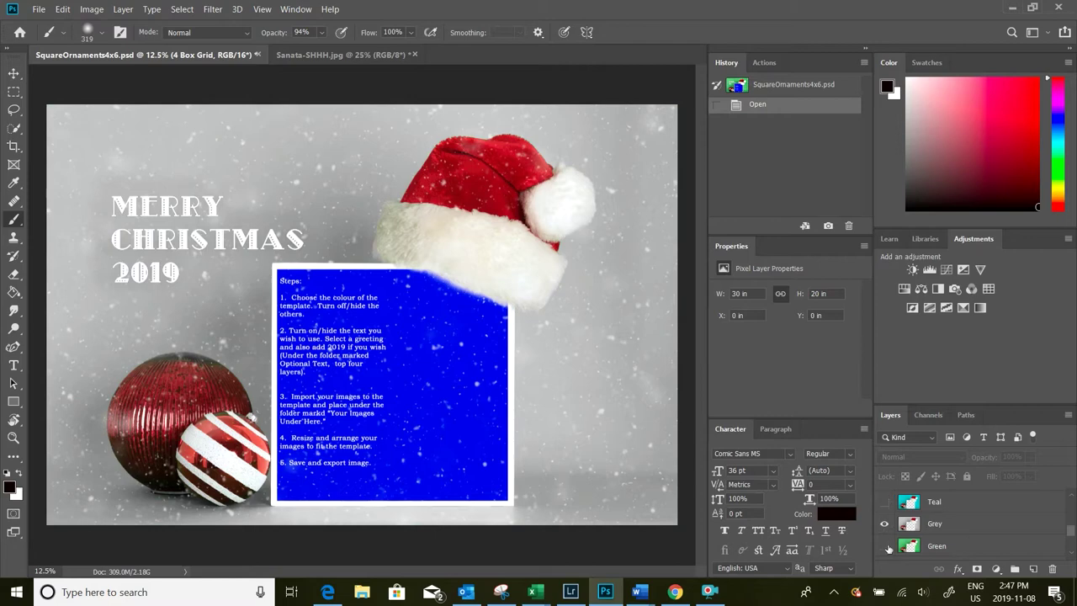
scroll(940, 522, "down", 1)
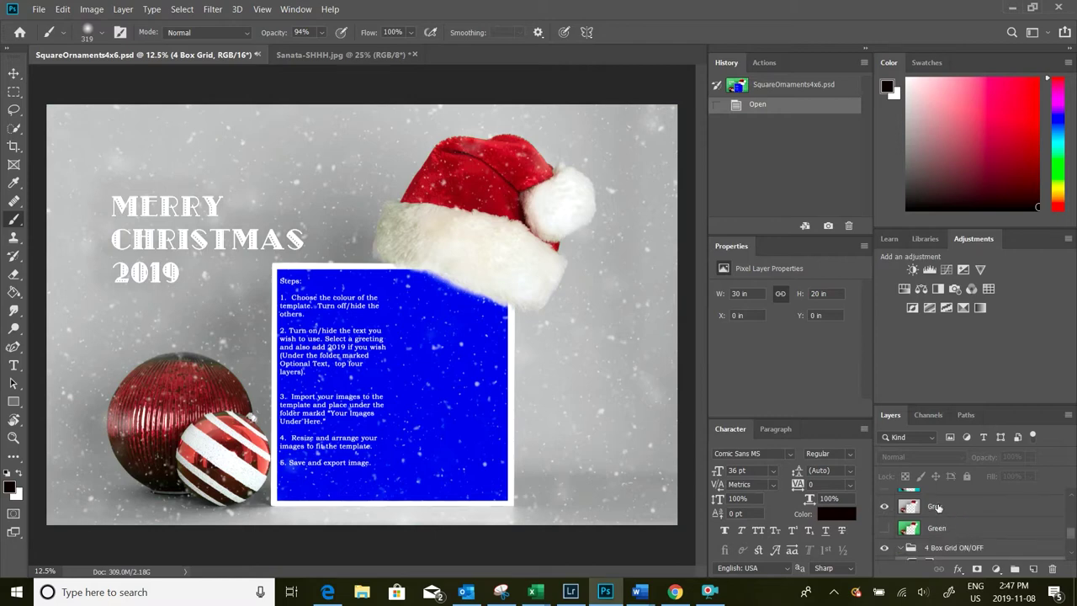
scroll(937, 507, "down", 1)
scroll(942, 533, "down", 1)
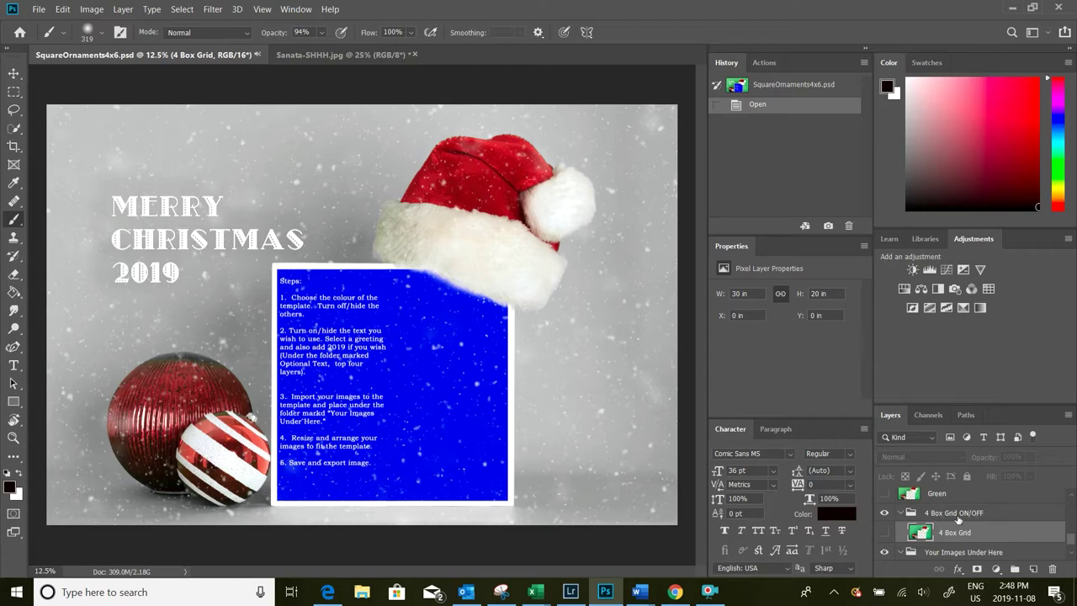
left_click(883, 533)
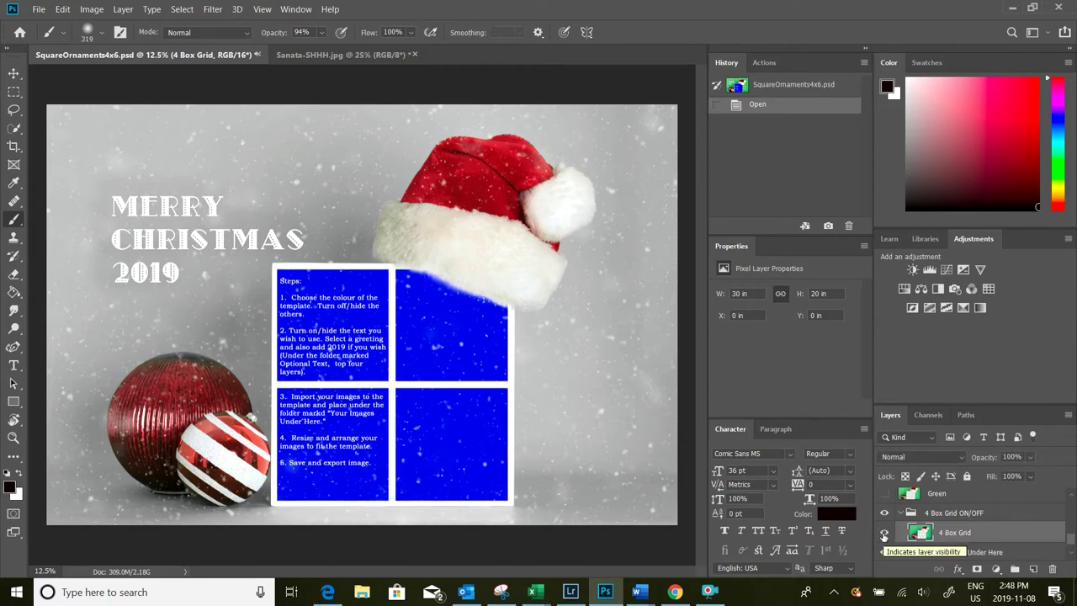
left_click(884, 534)
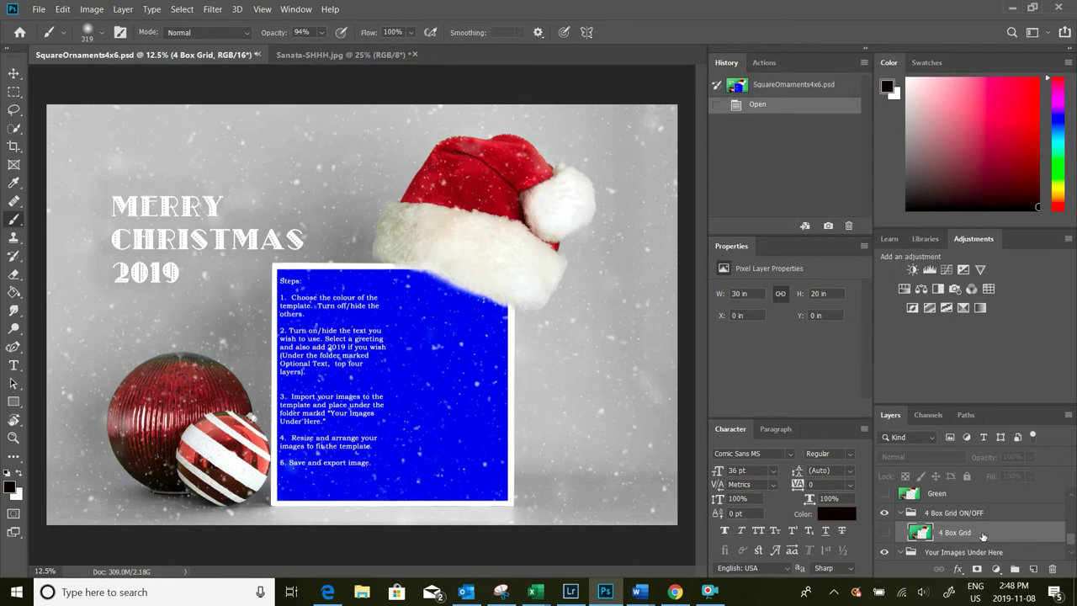
scroll(983, 536, "down", 2)
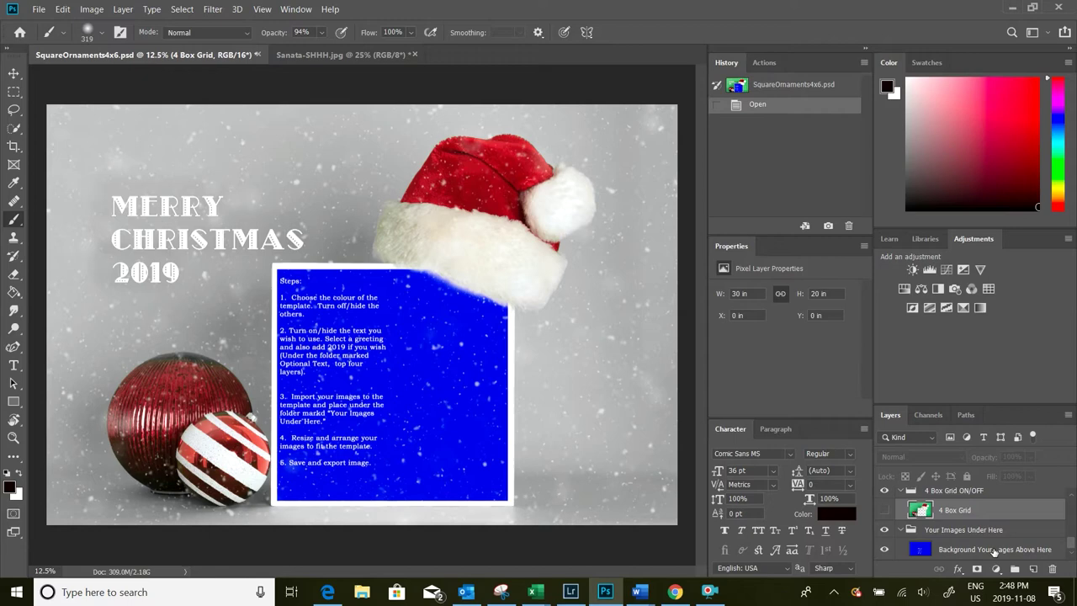
Cut the Santa photo from Sanata-SHHH.jpg and return to the SquareOrnaments4x6.psd template.
left_click(328, 55)
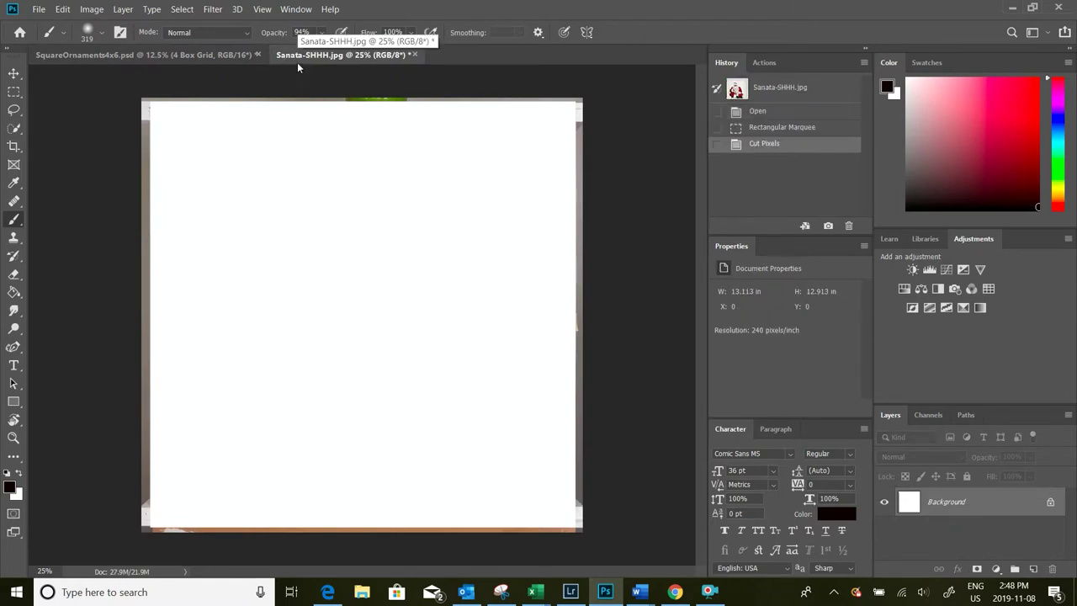
key("ctrl+z")
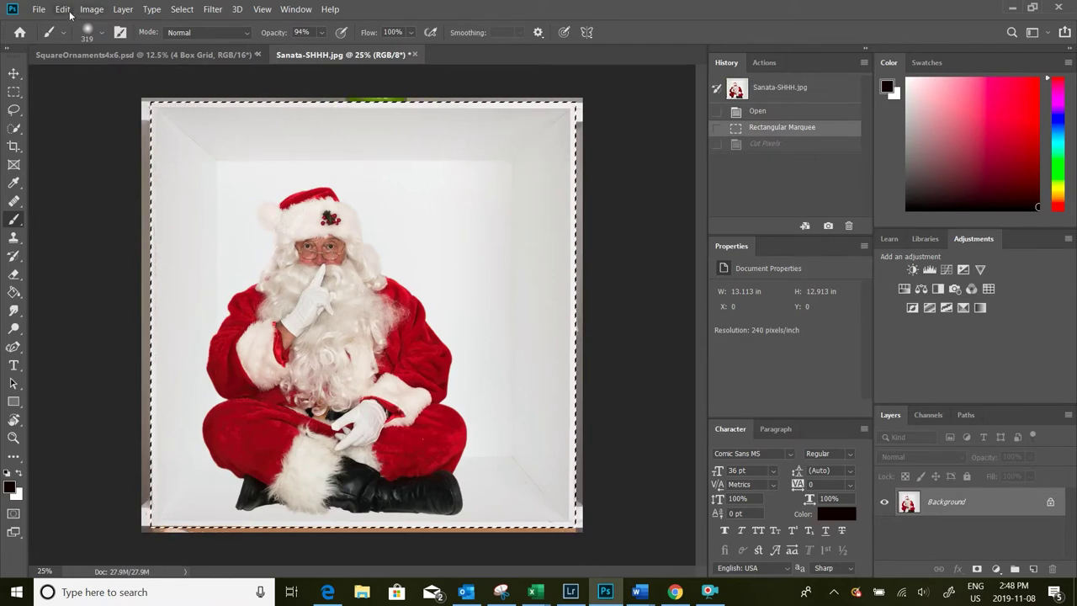
key("ctrl+shift+z")
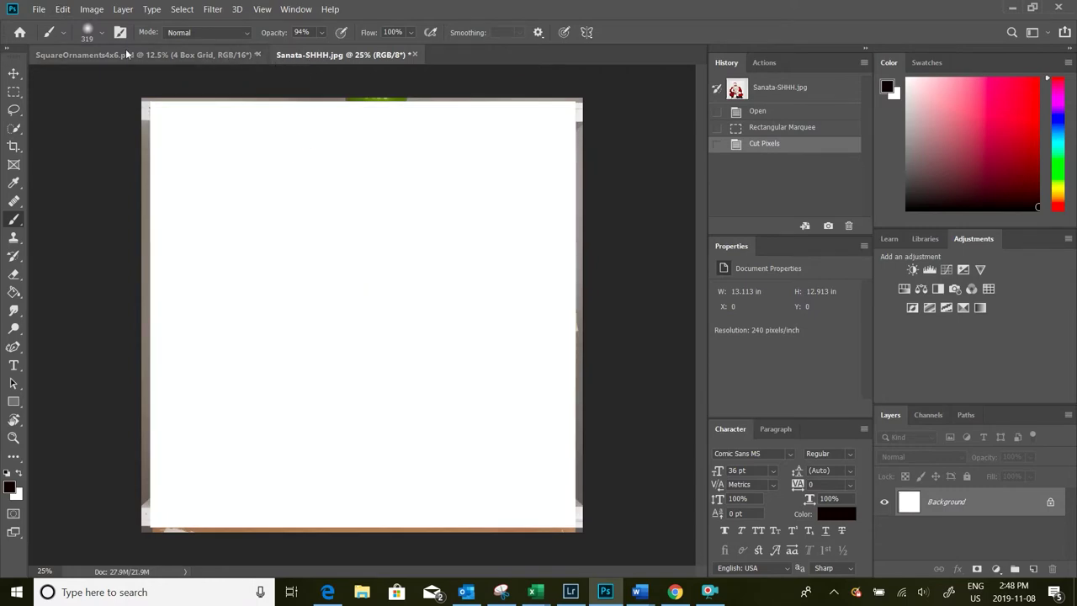
left_click(126, 52)
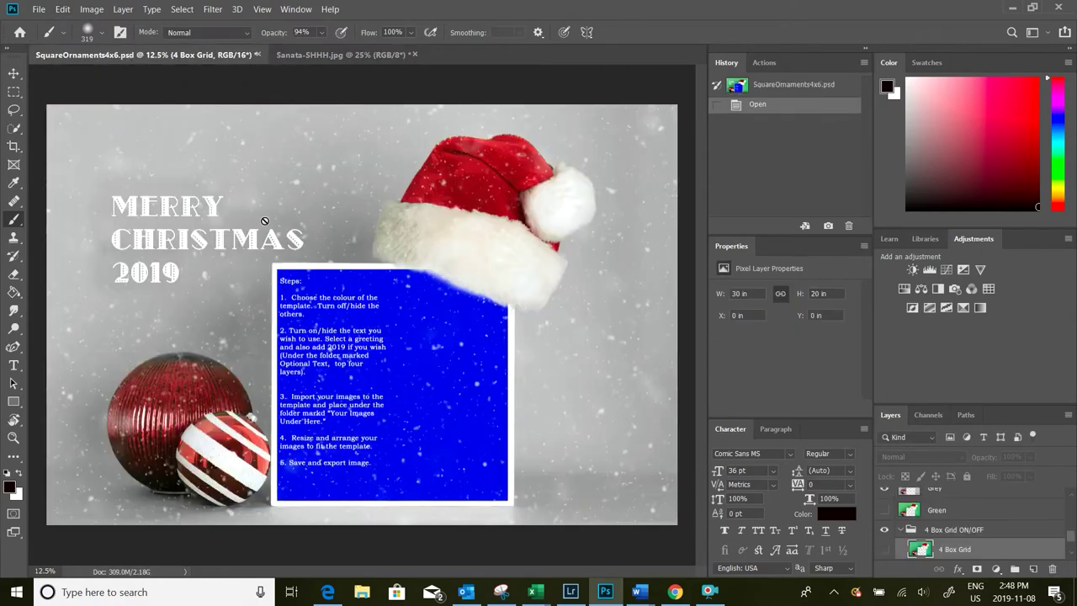
Paste the Santa photo as Layer 1 and place it inside the Your Images Under Here group.
key("ctrl+v")
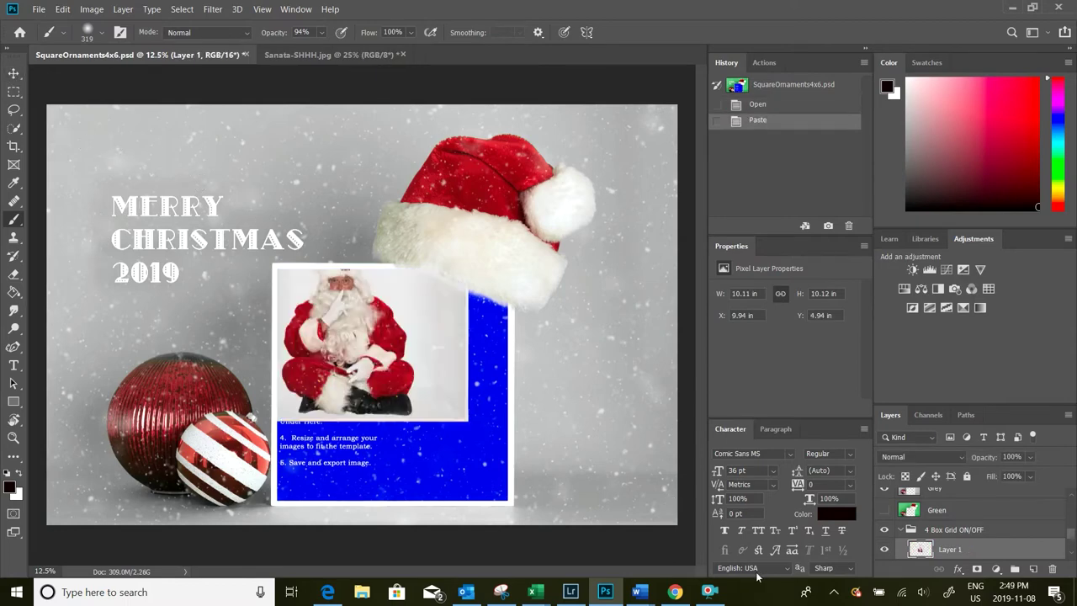
scroll(978, 539, "down", 1)
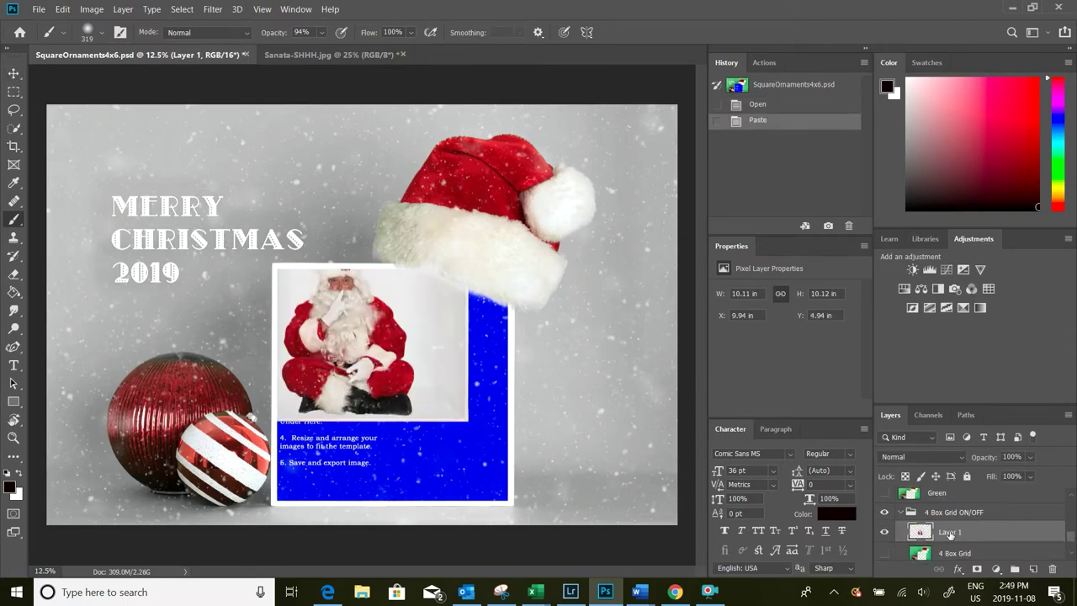
left_click_drag(950, 536, 946, 548)
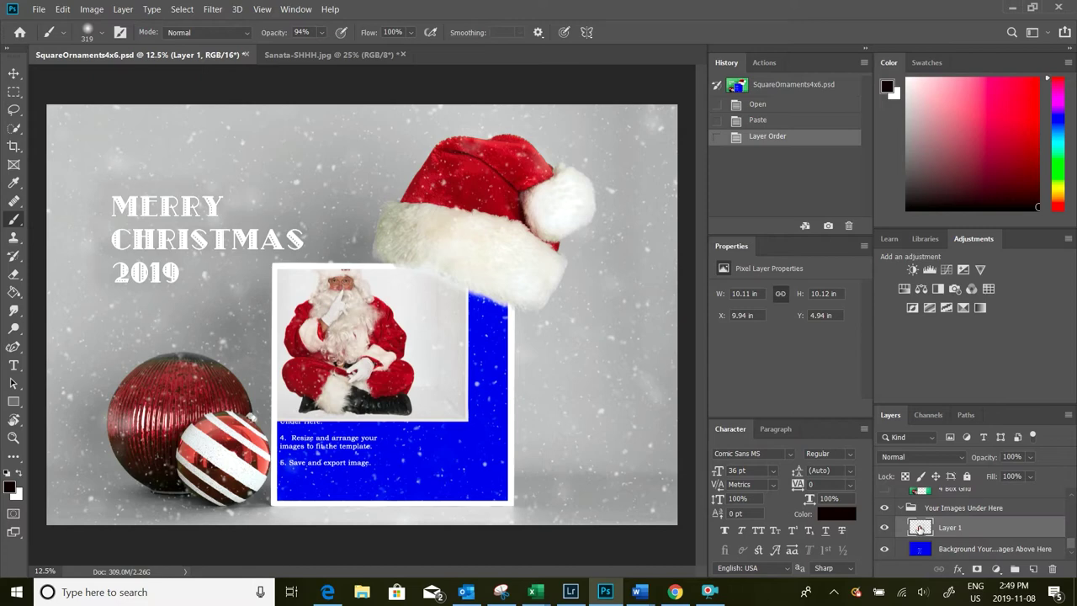
left_click(884, 528)
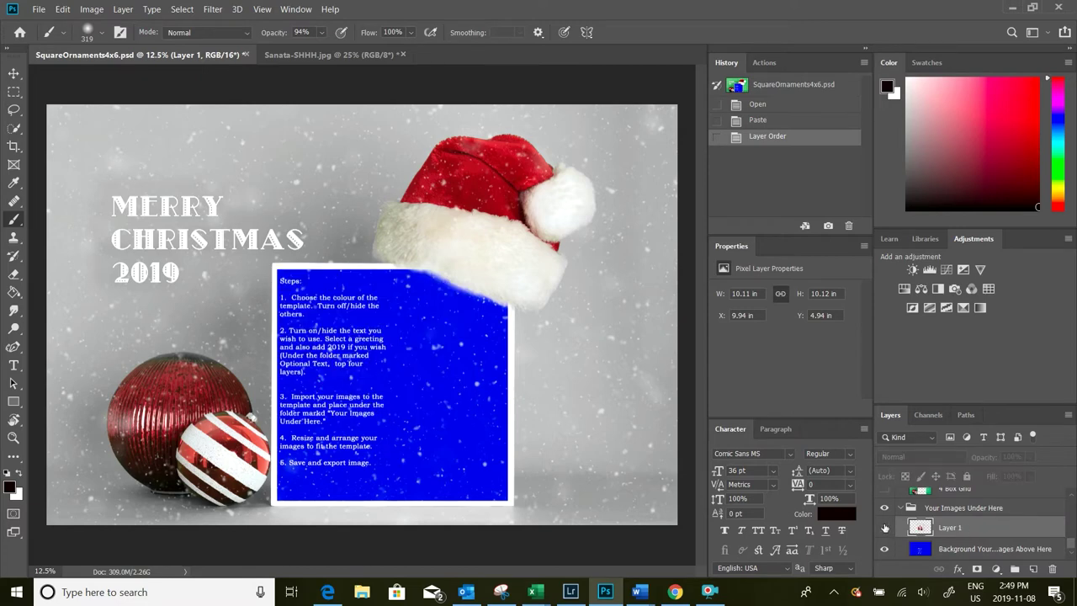
left_click(884, 528)
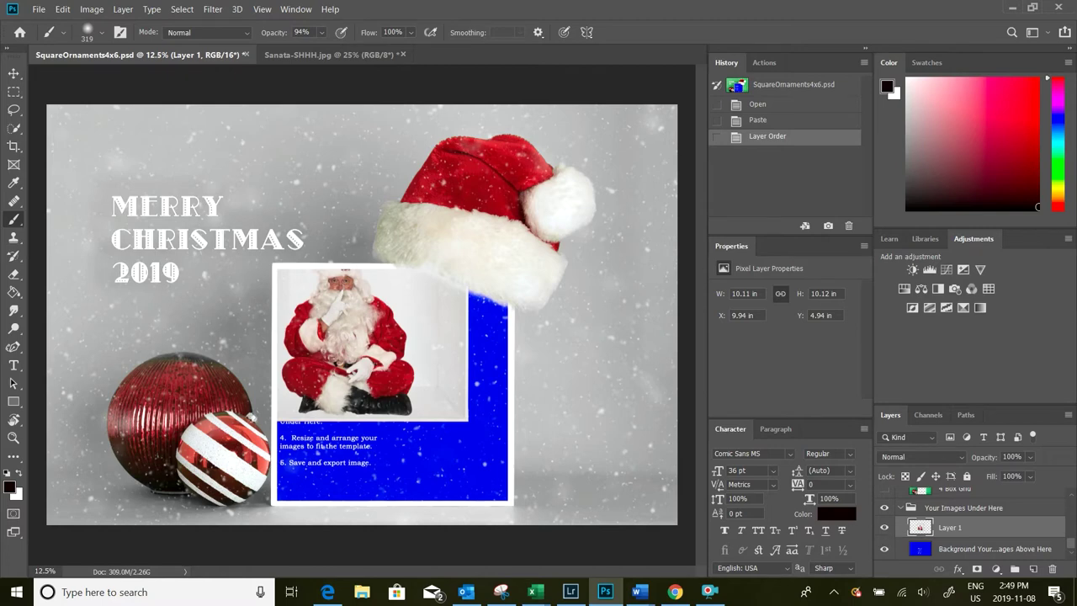
With the Move tool, drag the Santa photo down and right toward the white box.
left_click(13, 75)
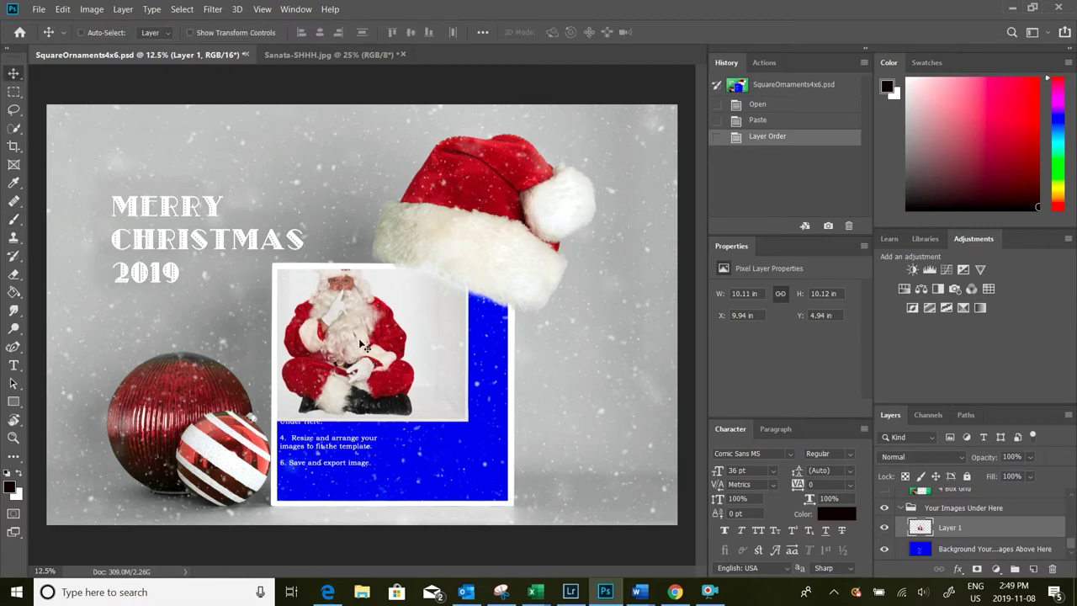
mouse_move(339, 308)
left_mouse_down()
mouse_move(371, 356)
mouse_move(372, 381)
left_mouse_up()
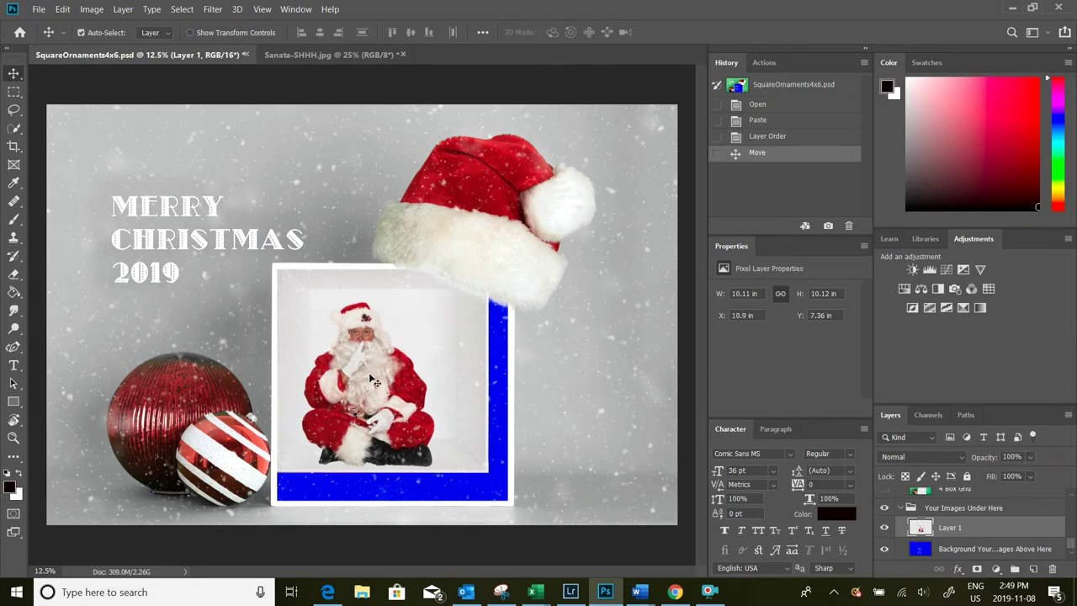
scroll(373, 381, "up", 2)
scroll(374, 382, "up", 1)
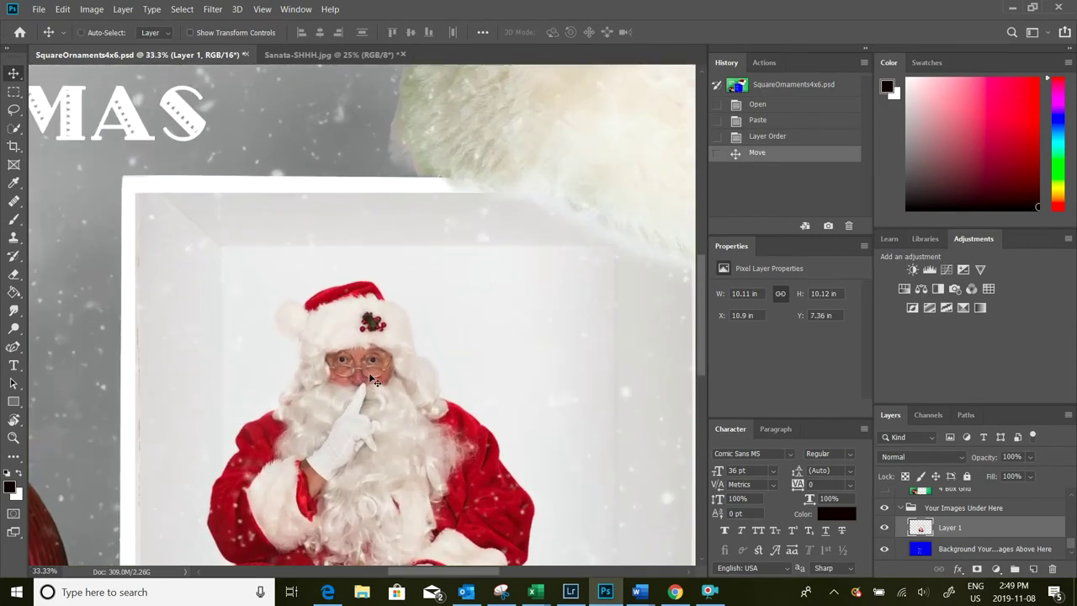
scroll(318, 360, "down", 3)
scroll(345, 319, "down", 1)
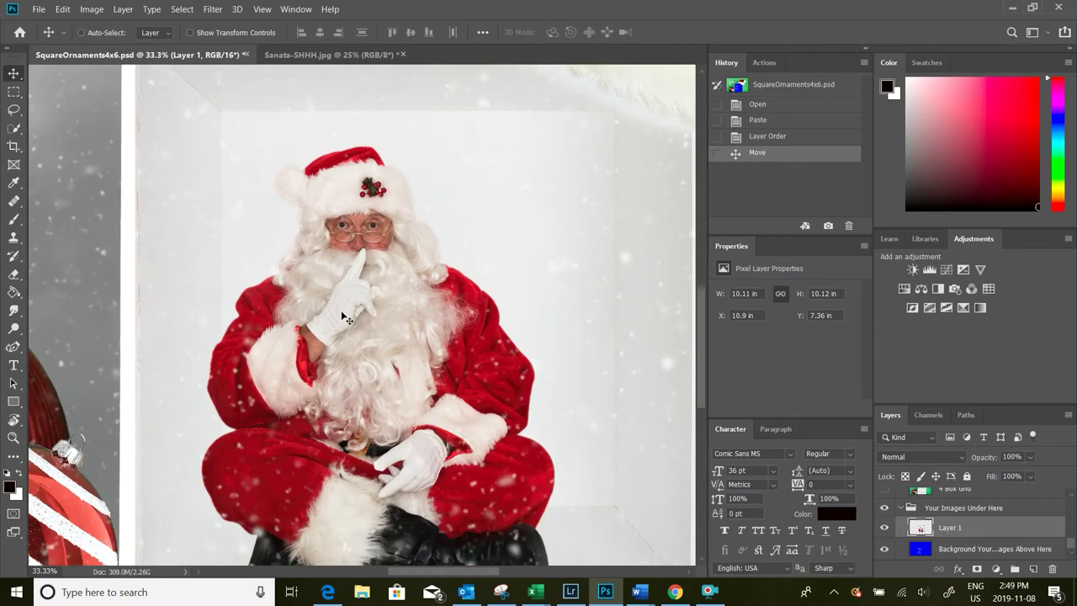
scroll(336, 318, "up", 1)
Fine-tune the Santa photo position with arrow-key nudges to X 10.81 in, Y 7.69 in.
left_click_drag(335, 317, 341, 332)
key("Up")
key("Up")
key("Up")
key("Up")
key("Up")
key("Up")
key("Up")
key("Up")
key("Up")
key("Up")
key("Up")
key("Up")
key("Up")
key("Up")
key("Up")
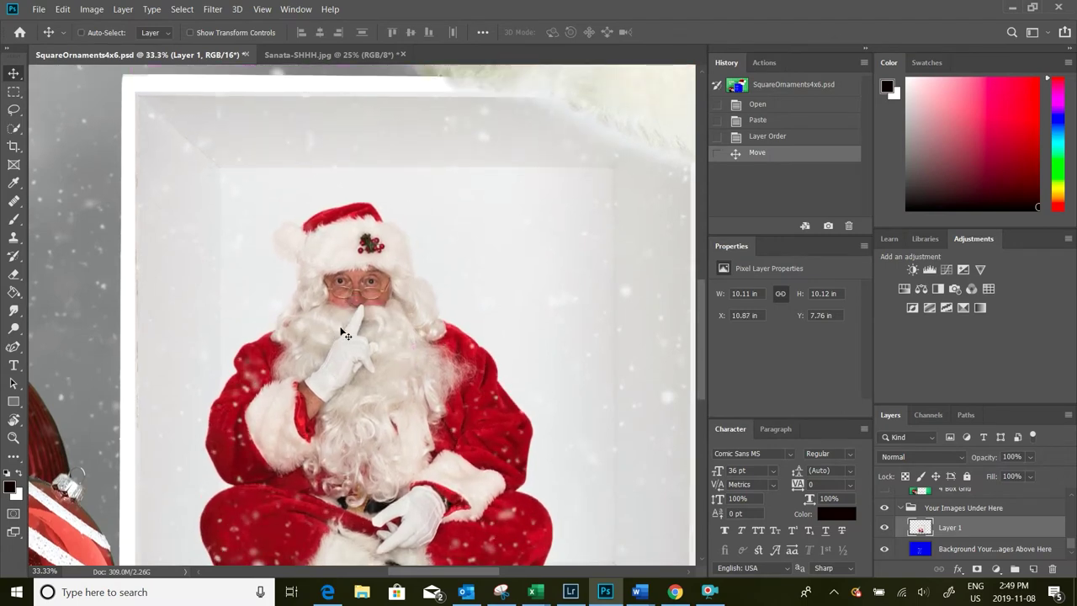
key("Left")
key("Left")
key("Left")
key("Left")
key("Left")
key("Left")
key("Left")
key("Left")
key("Left")
key("Left")
key("Left")
key("Left")
key("Left")
key("Left")
key("Left")
key("Left")
key("Left")
key("Left")
key("Left")
key("Left")
key("Left")
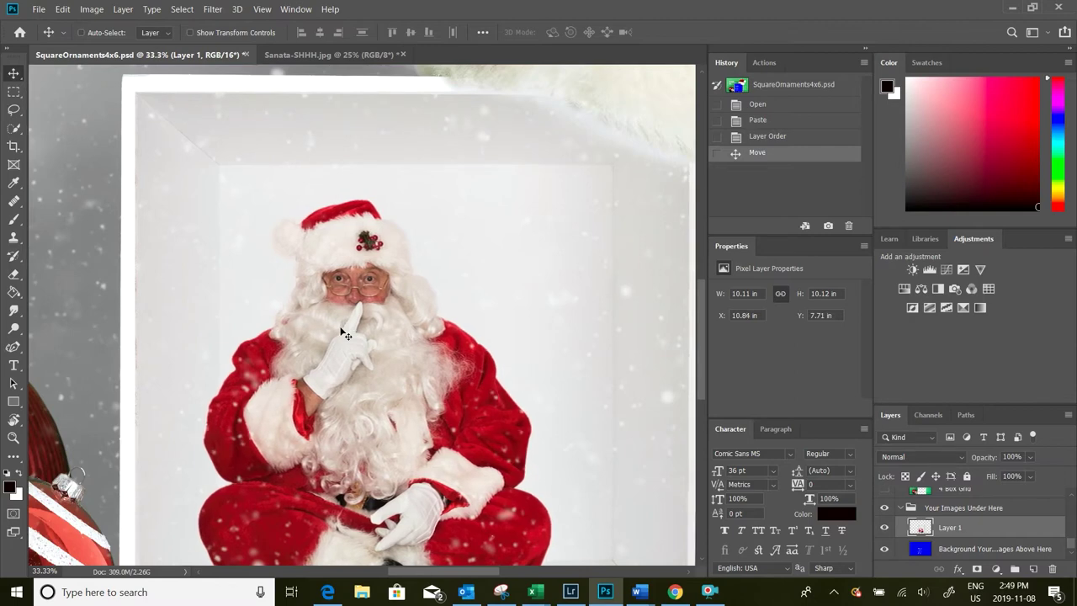
key("Up")
key("Up")
key("Up")
key("Up")
key("Up")
key("Up")
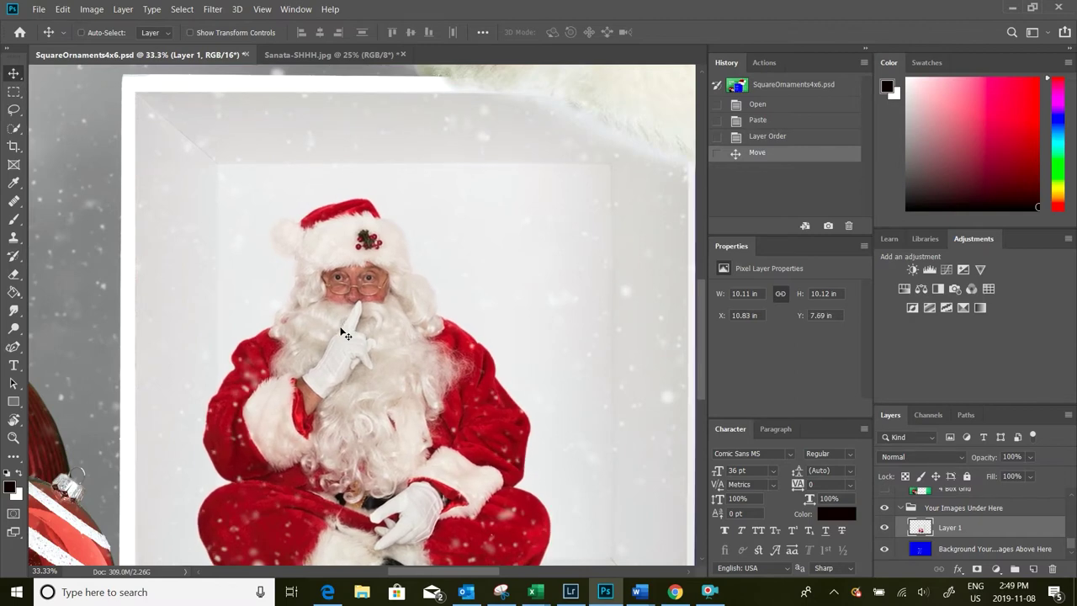
key("Left")
key("Left")
key("Left")
key("Left")
key("Left")
key("Left")
scroll(374, 345, "down", 5)
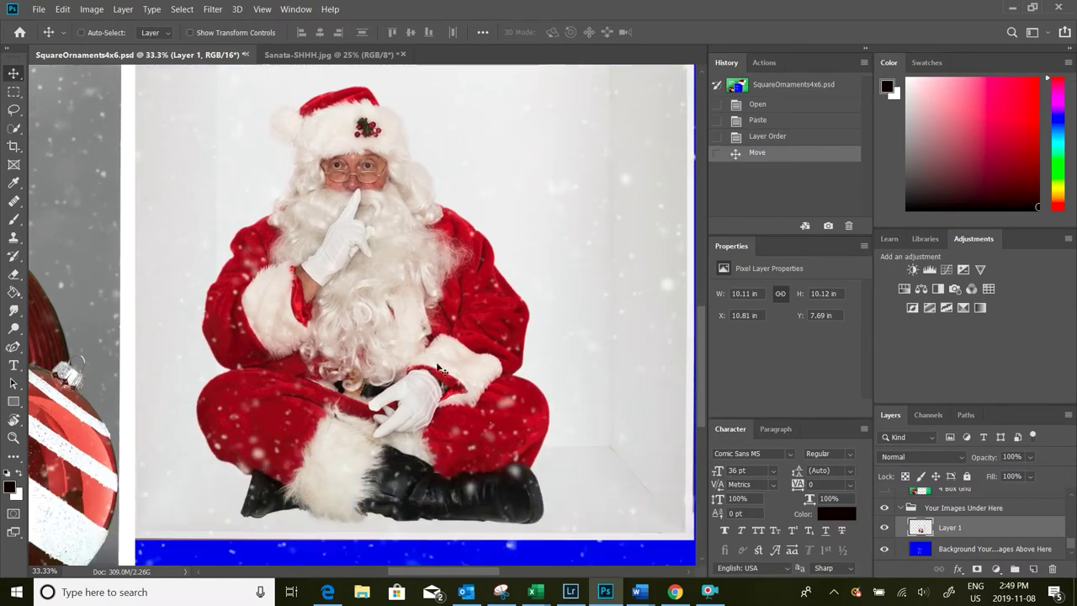
scroll(464, 562, "right", 5)
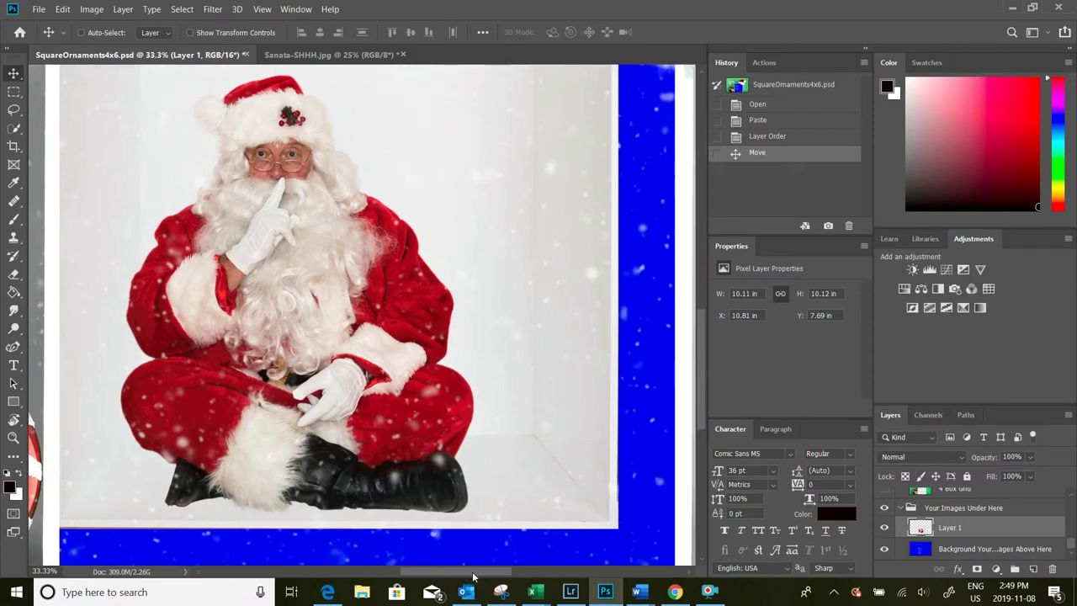
scroll(471, 561, "down", 1)
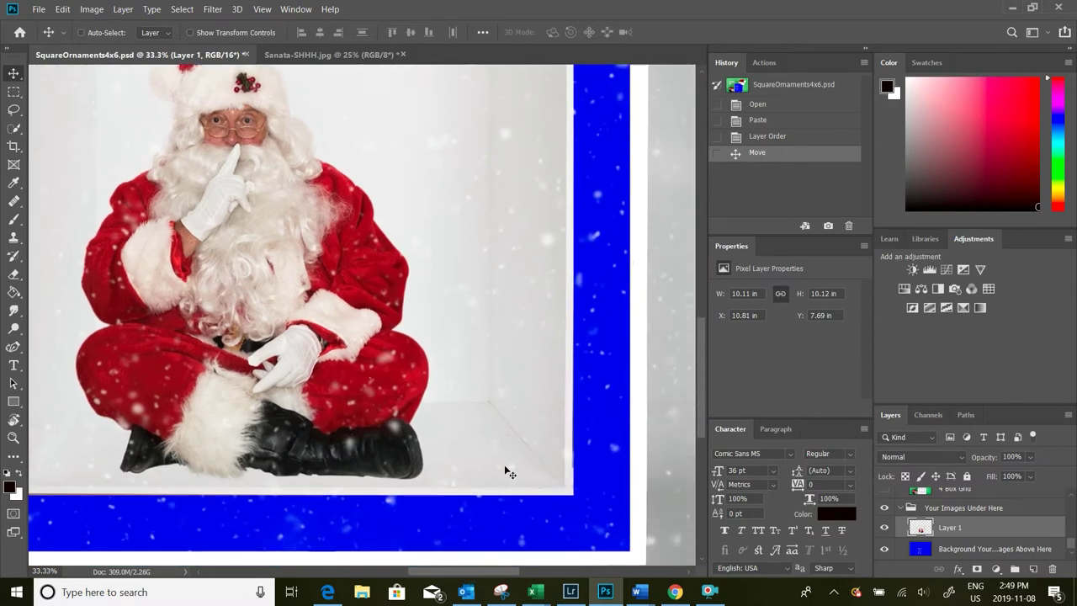
Free Transform the Santa photo, enlarging it from a corner and nudging it up.
key("ctrl+t")
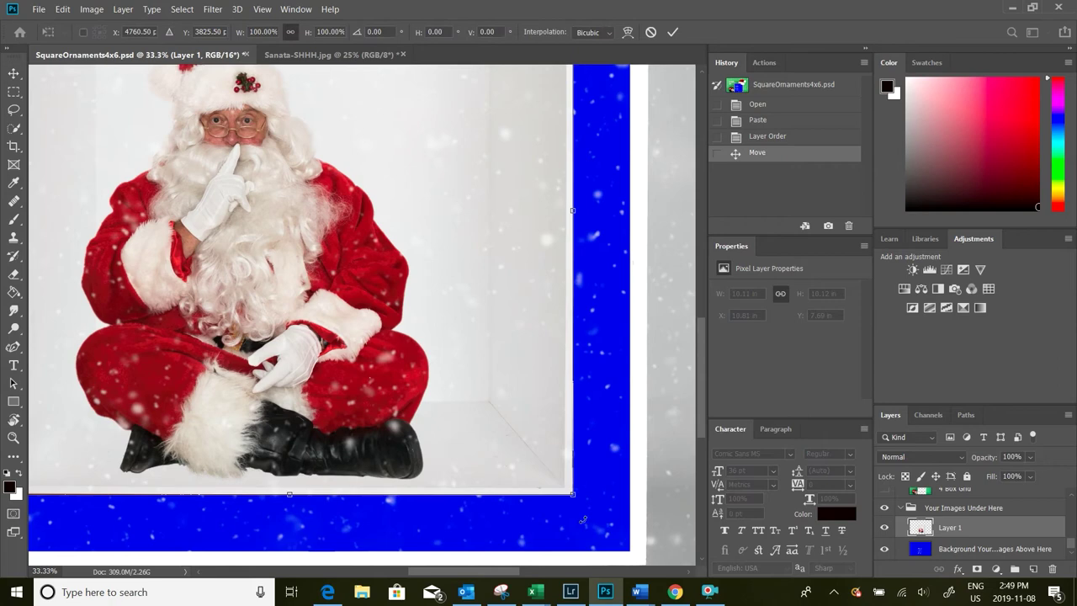
left_click_drag(574, 496, 640, 559)
scroll(626, 350, "up", 3)
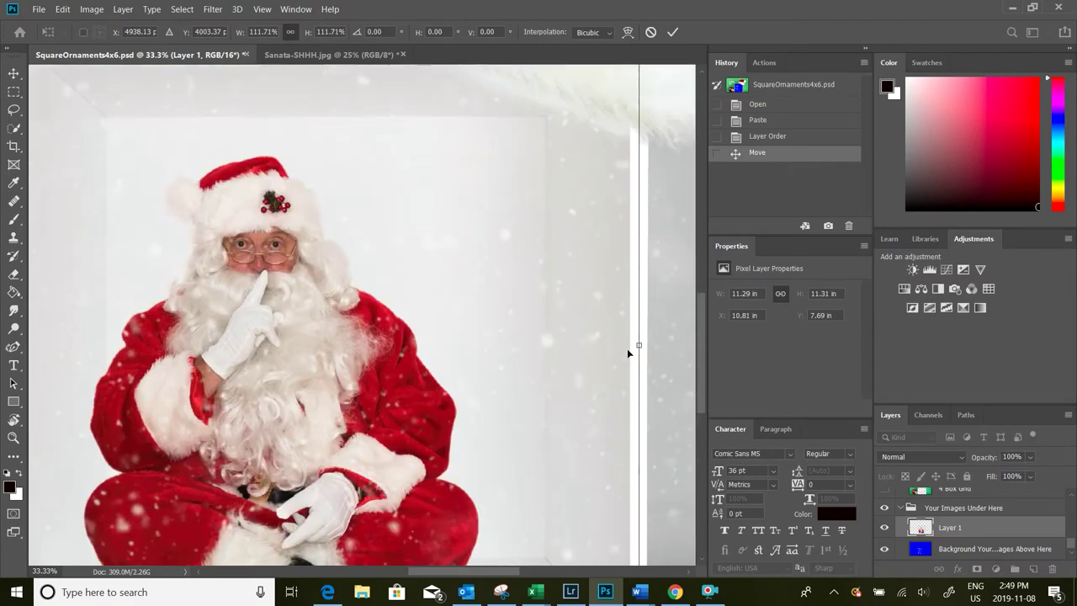
scroll(299, 105, "up", 2)
scroll(345, 382, "up", 2)
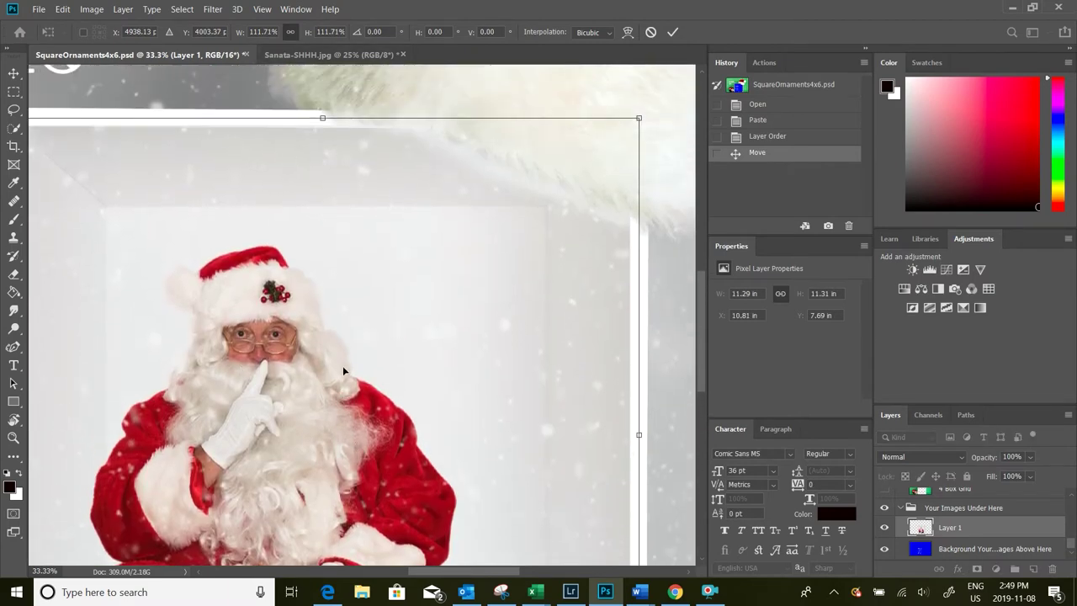
key("Up")
key("Up")
key("Up")
key("Up")
key("Up")
key("Up")
key("Up")
key("Up")
key("Up")
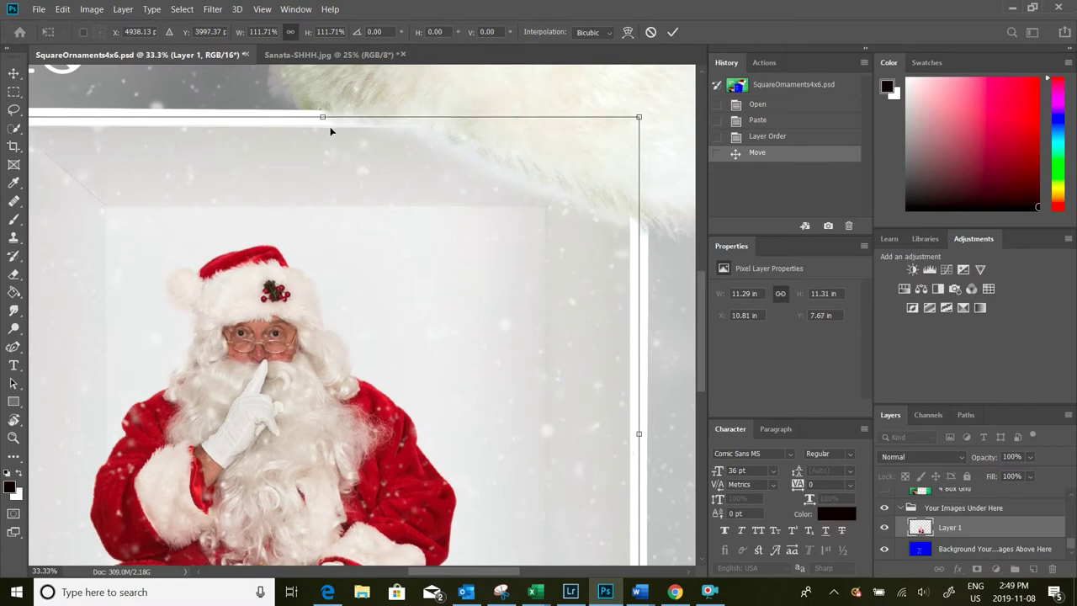
scroll(528, 178, "down", 5)
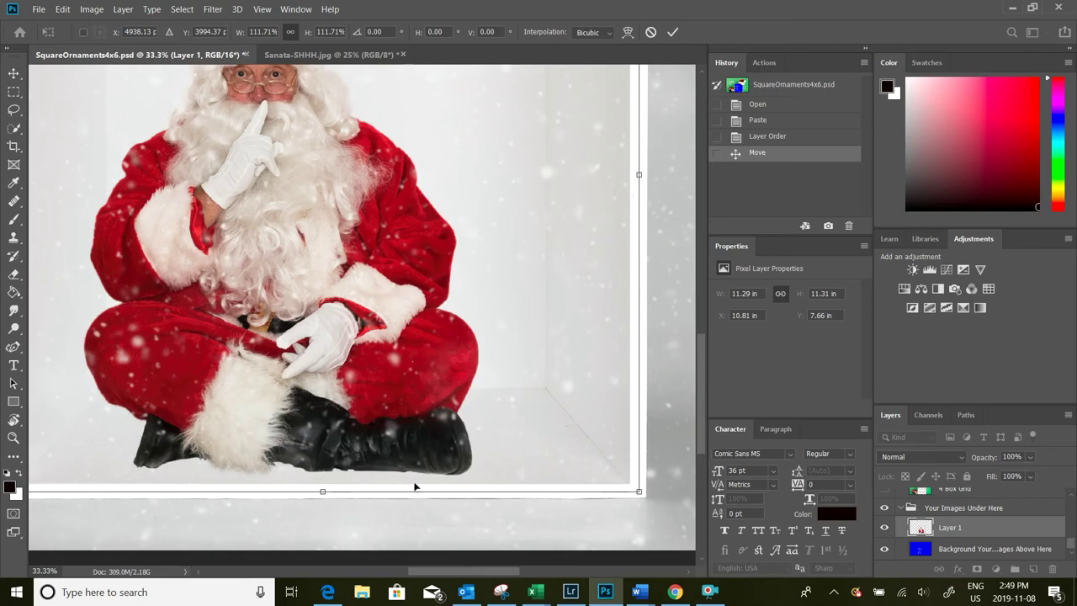
Adjust and enlarge Santa to about 112% (11.34 × 11.35 in) filling the box, then commit.
mouse_move(492, 576)
left_mouse_down()
mouse_move(464, 577)
mouse_move(476, 574)
left_mouse_up()
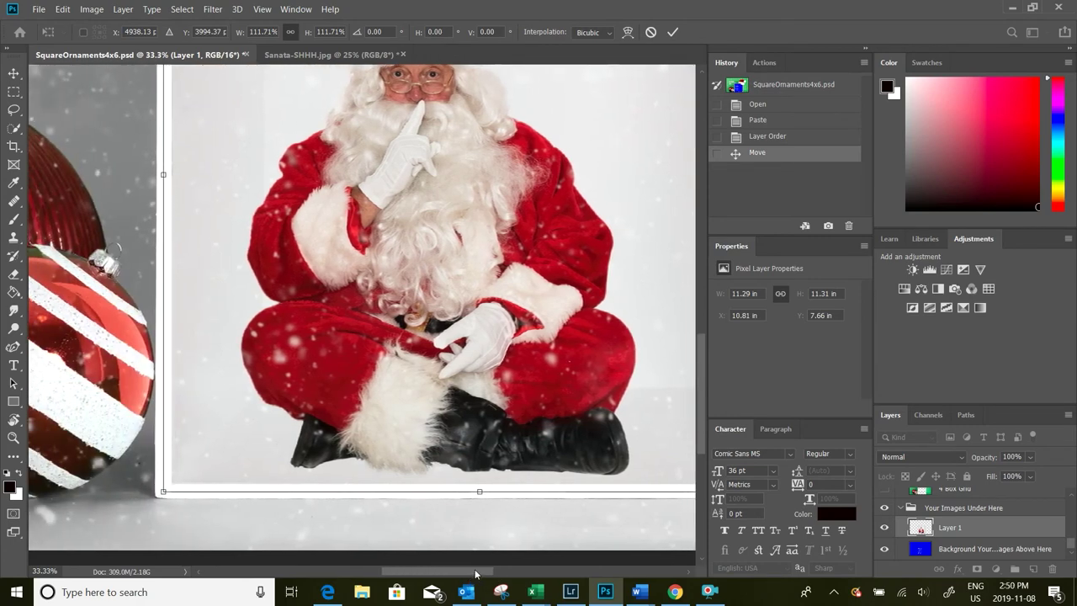
key("Left")
key("Left")
key("Left")
key("Left")
key("Left")
key("Left")
key("Left")
key("Left")
key("Left")
key("Left")
key("Left")
key("Left")
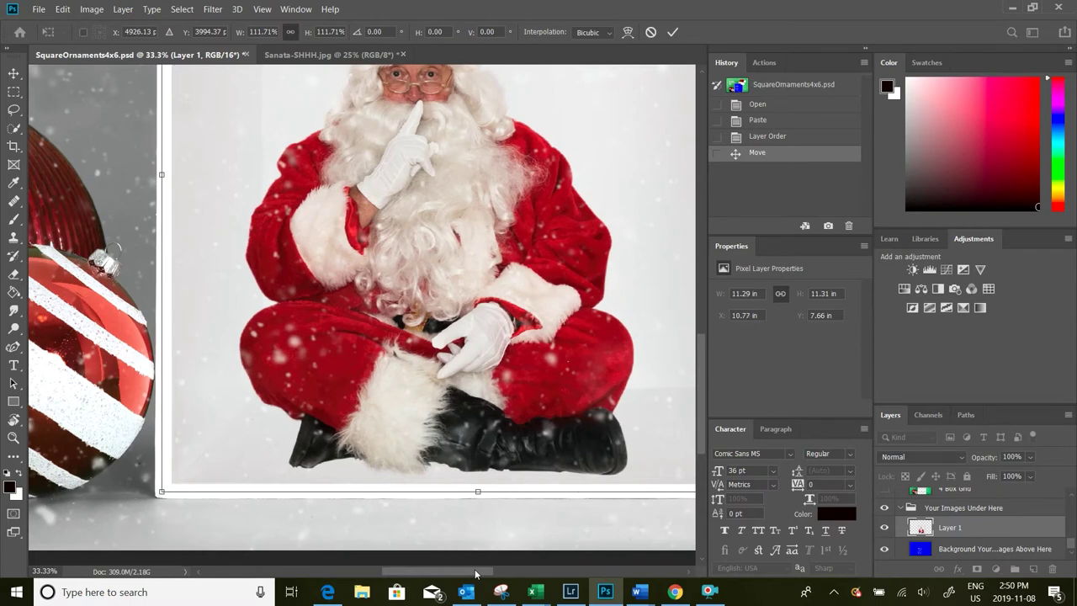
left_click_drag(447, 576, 477, 574)
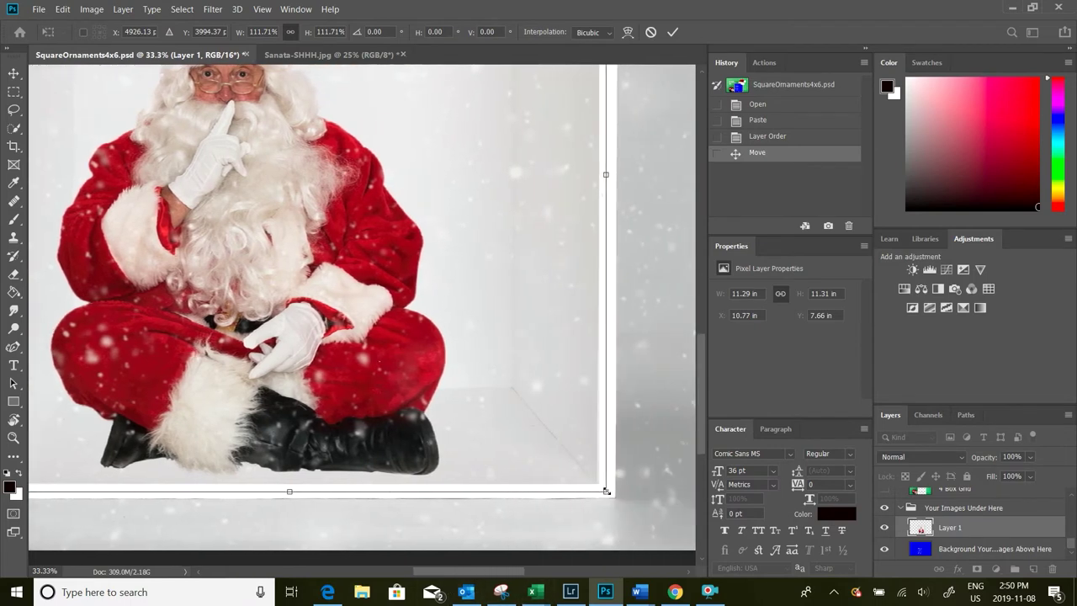
left_click_drag(607, 492, 612, 496)
key("ctrl+minus")
key("ctrl+minus")
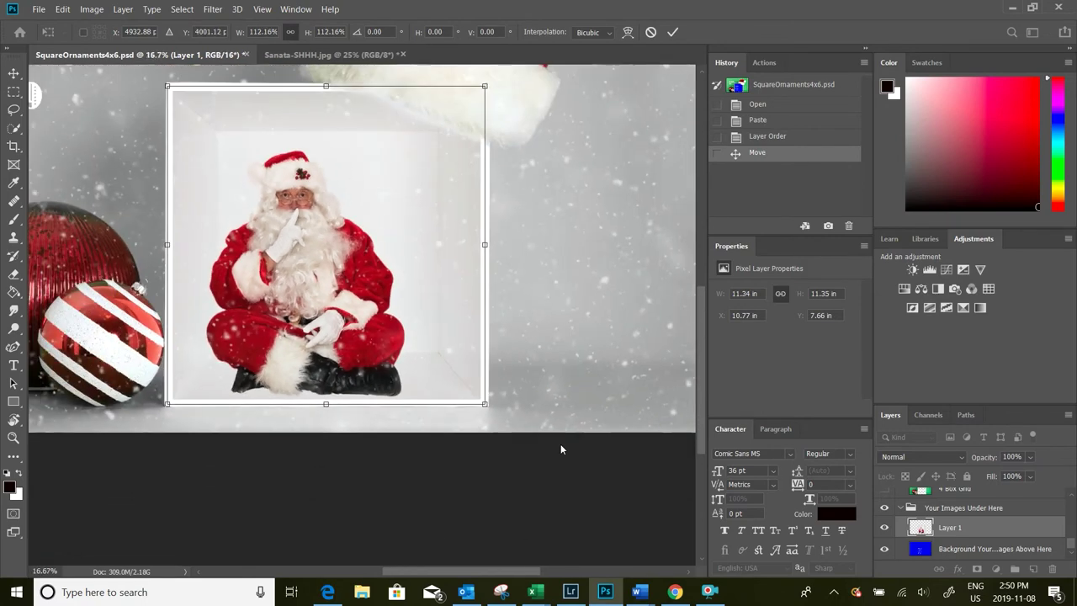
key("Return")
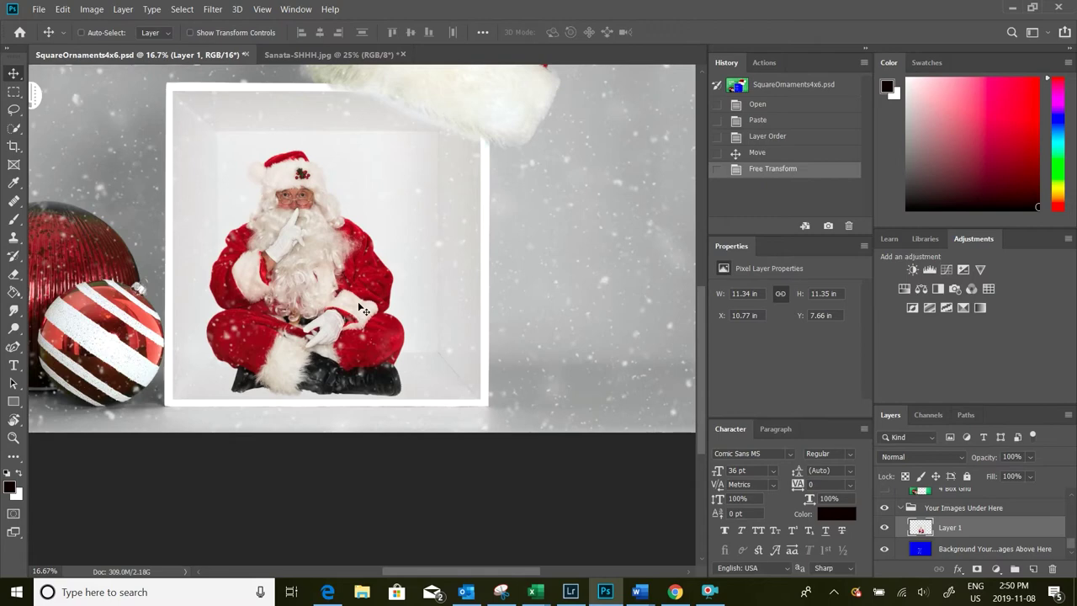
Zoom out to 12.5% to see the whole card with Santa inside the white box.
scroll(371, 246, "up", 3)
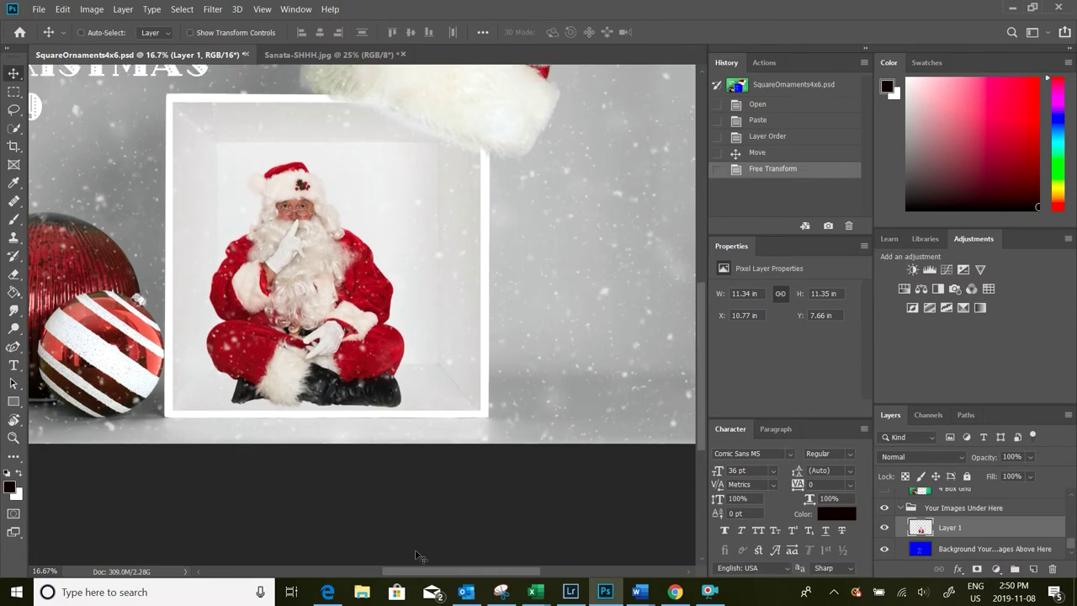
scroll(373, 427, "up", 1)
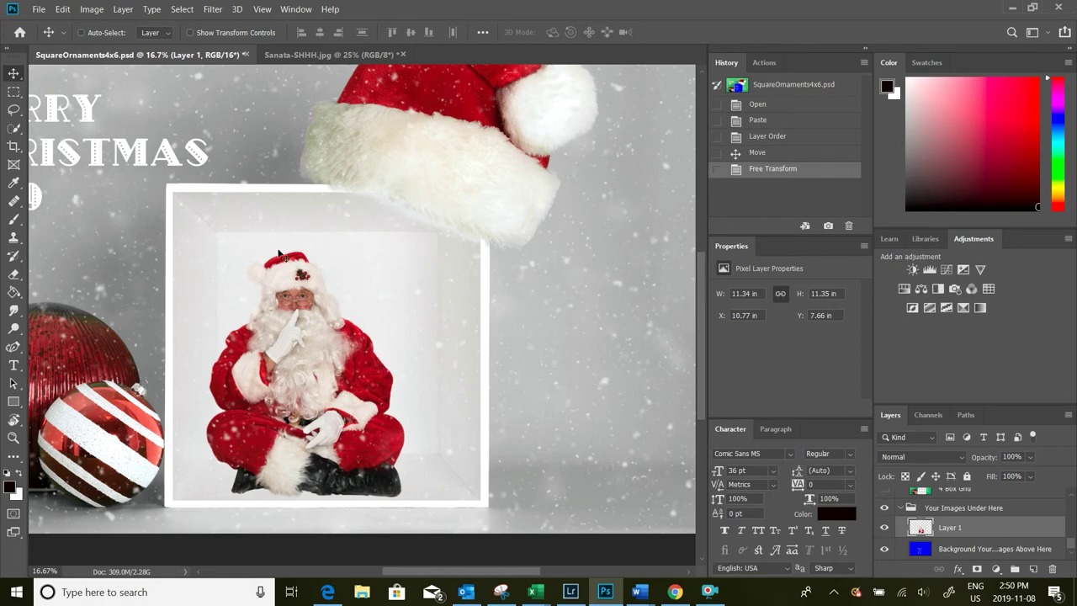
key("ctrl+minus")
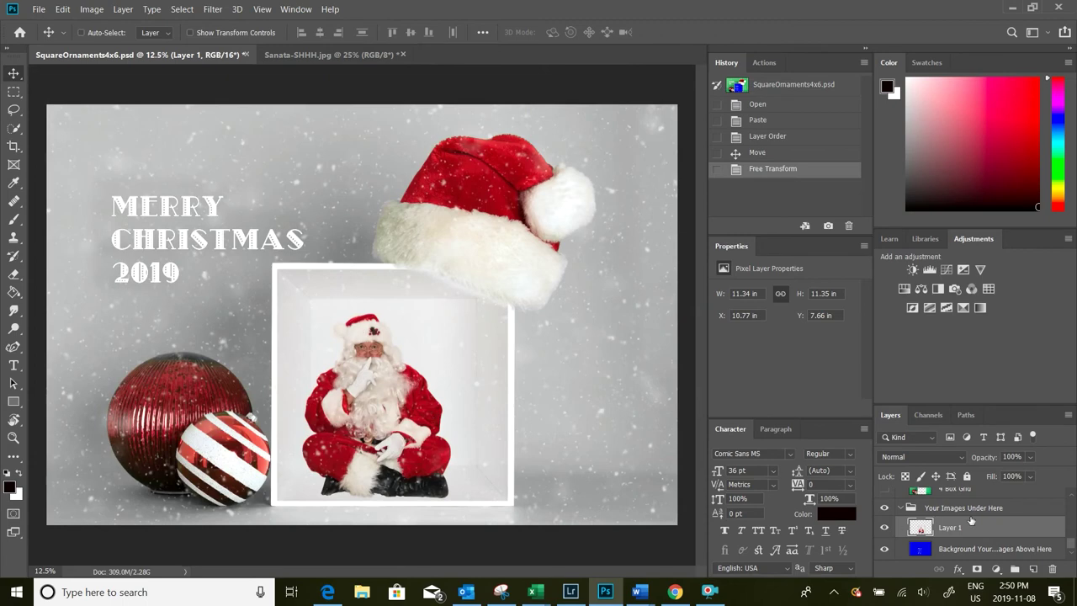
Scroll up the Layers panel and select the Snow layer's mask thumbnail.
scroll(972, 522, "up", 3)
scroll(975, 525, "up", 4)
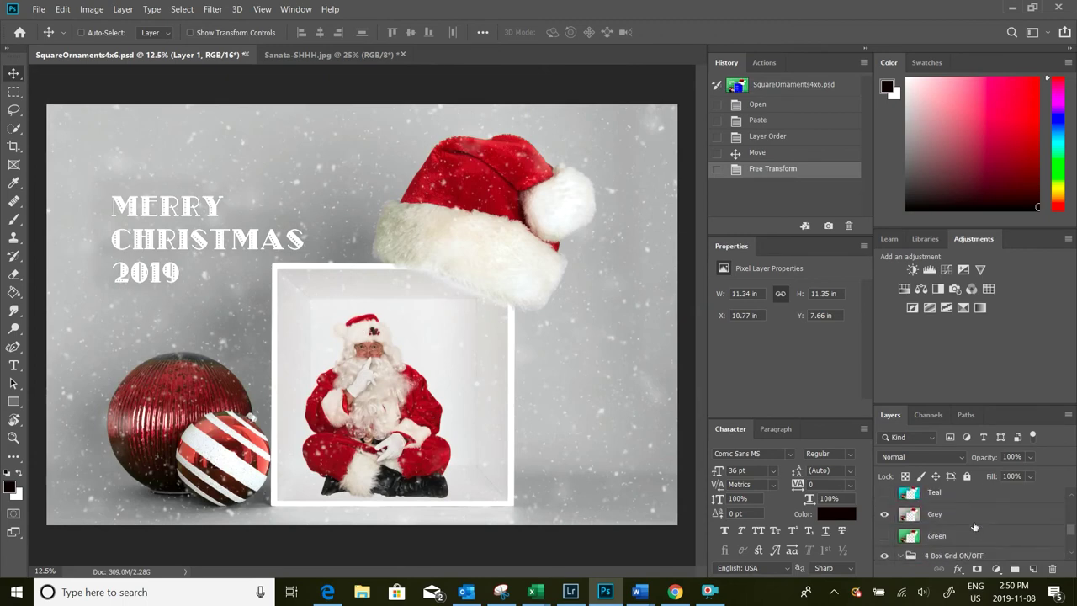
scroll(974, 525, "up", 1)
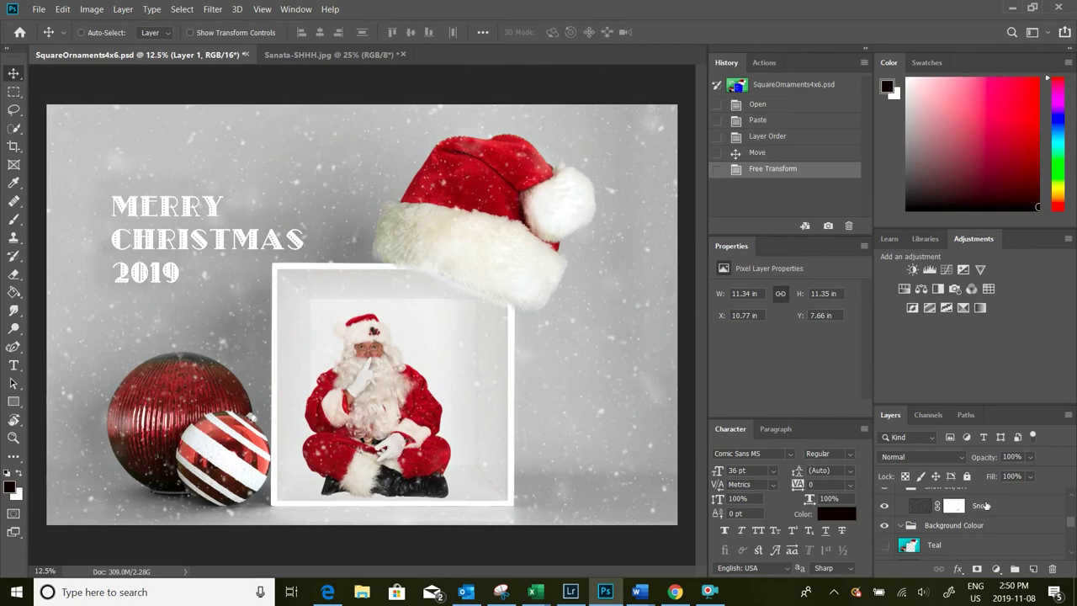
scroll(961, 508, "up", 1)
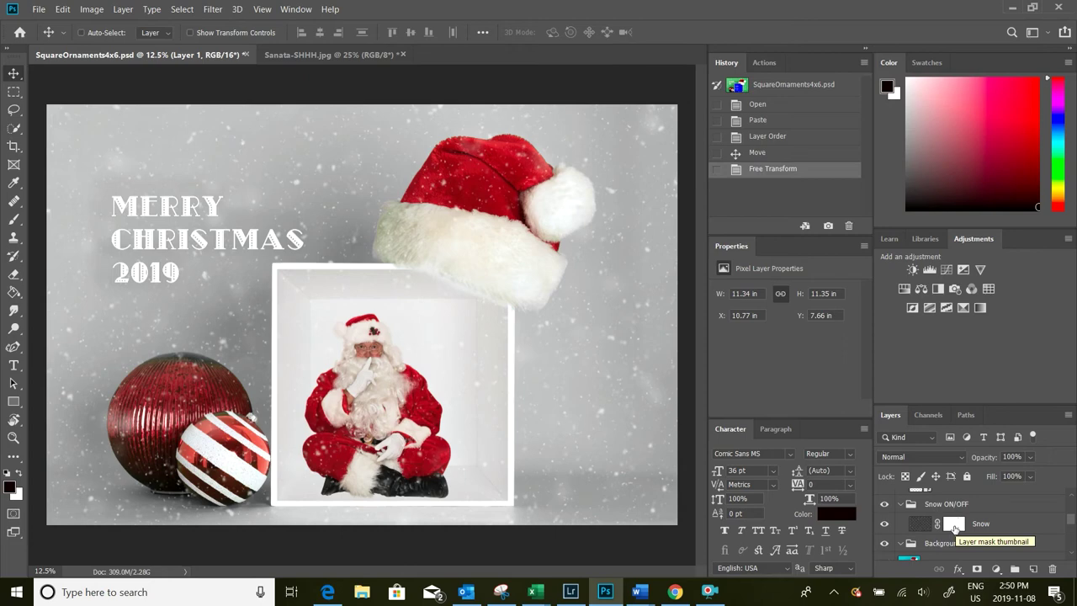
left_click(955, 526)
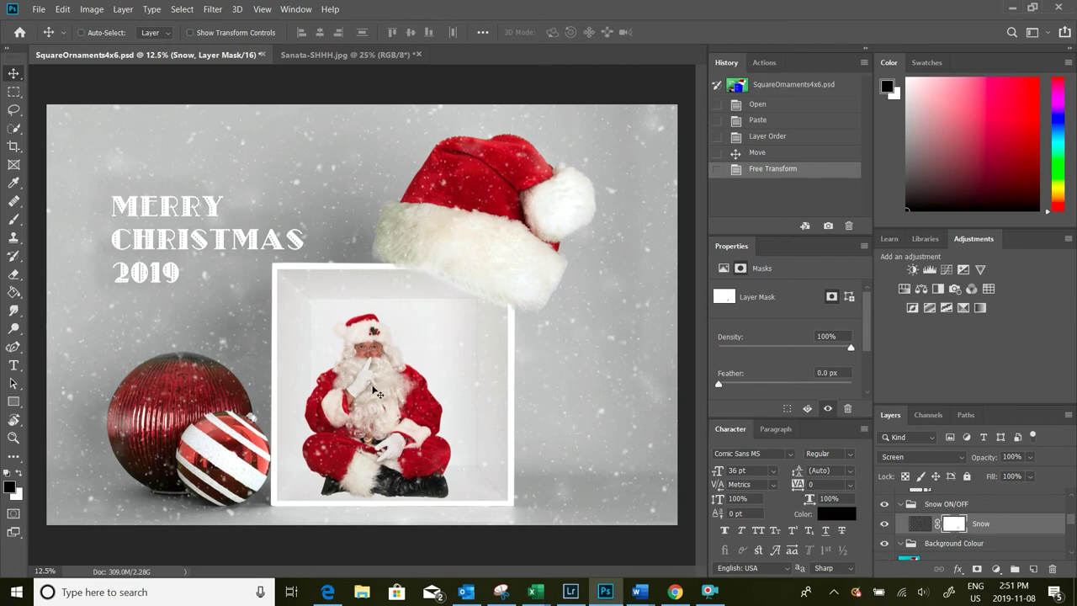
Paint black with a 460 px brush on the Snow mask to clear snow over Santa.
key("b")
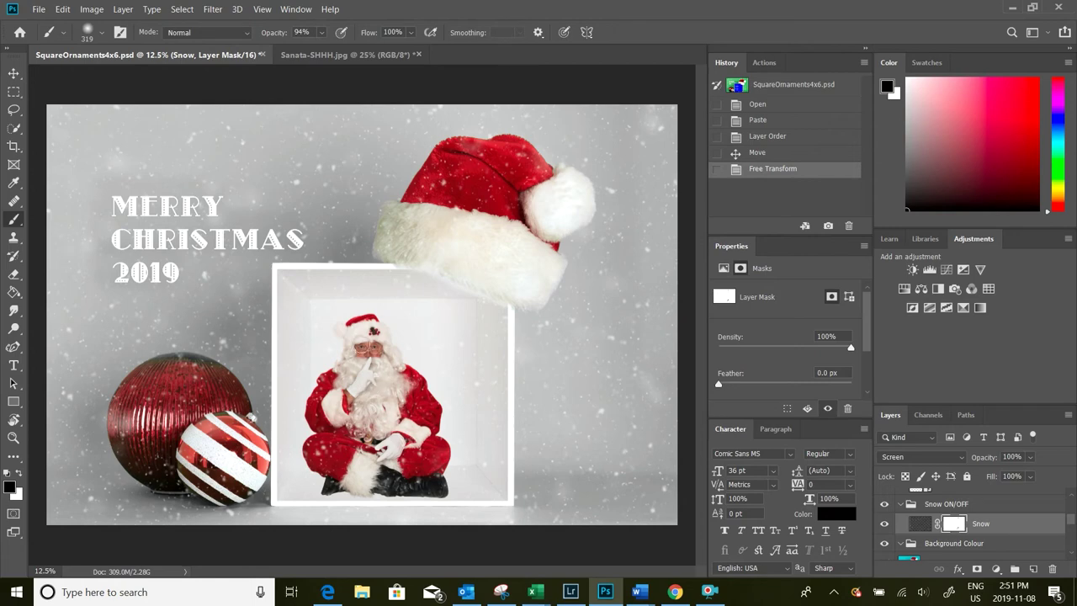
left_click_drag(364, 354, 370, 362)
left_click_drag(331, 454, 325, 450)
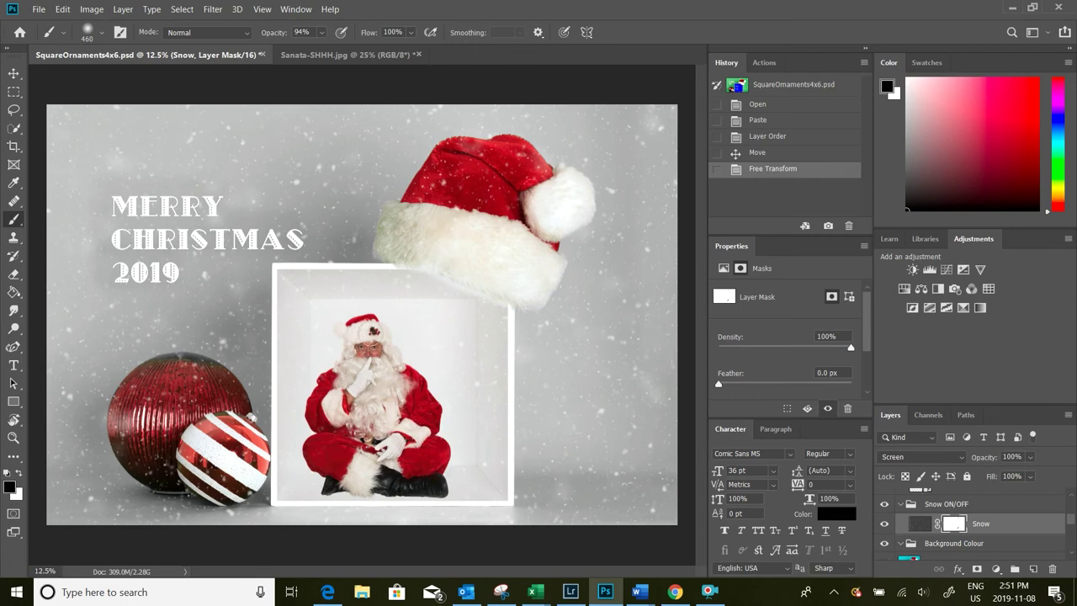
left_click_drag(361, 374, 435, 467)
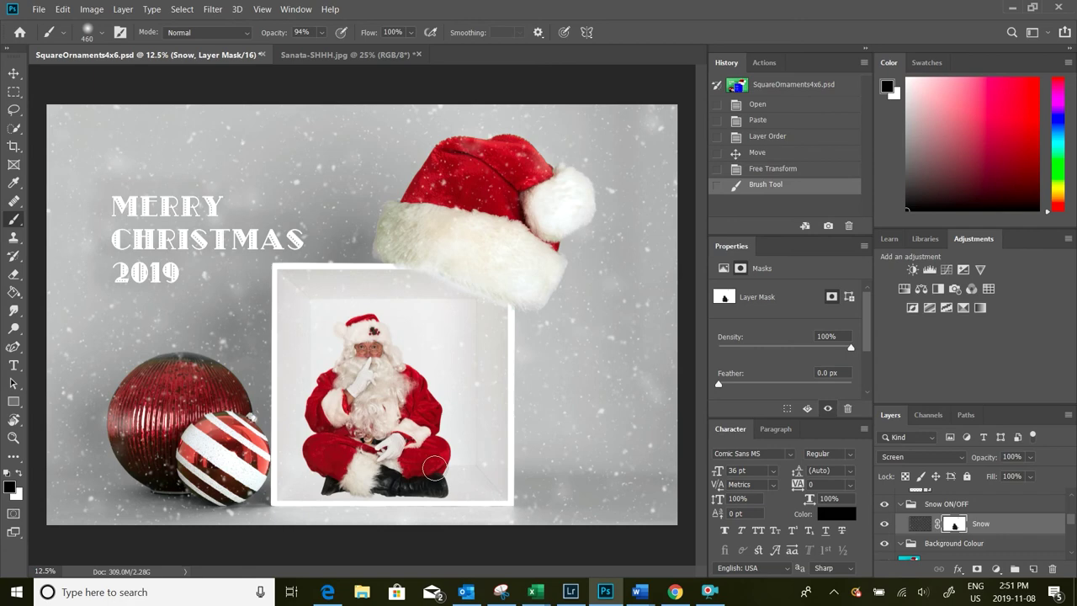